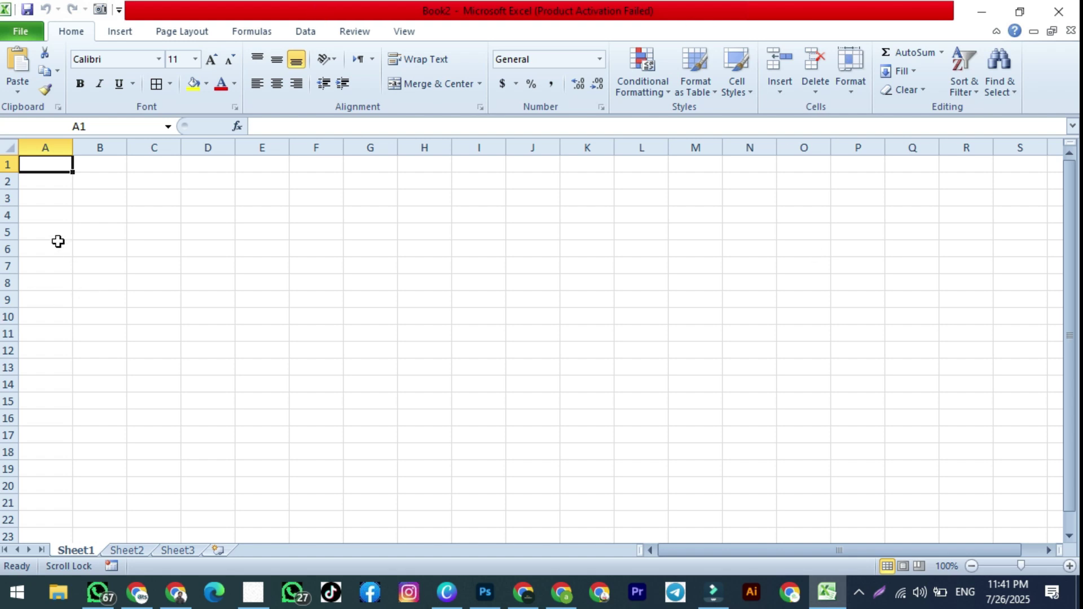
# - Enter the title RESULT CARD in cell A1
pyautogui.write('RESLUT')
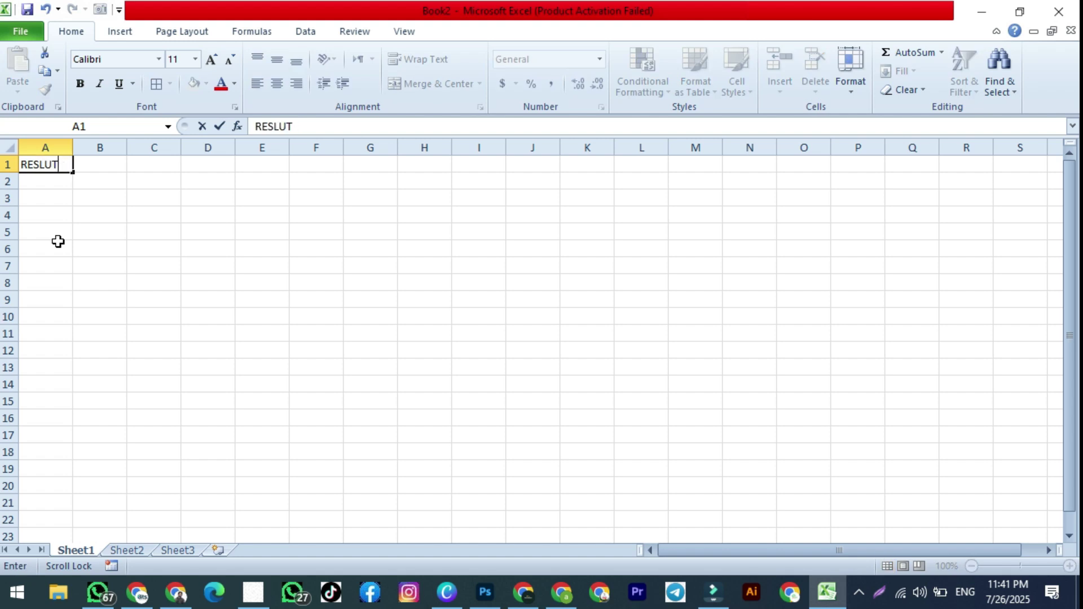
pyautogui.press('BackSpace')
pyautogui.press('BackSpace')
pyautogui.press('BackSpace')
pyautogui.write('ULT CARD')
pyautogui.press('Tab')
pyautogui.press('Return')
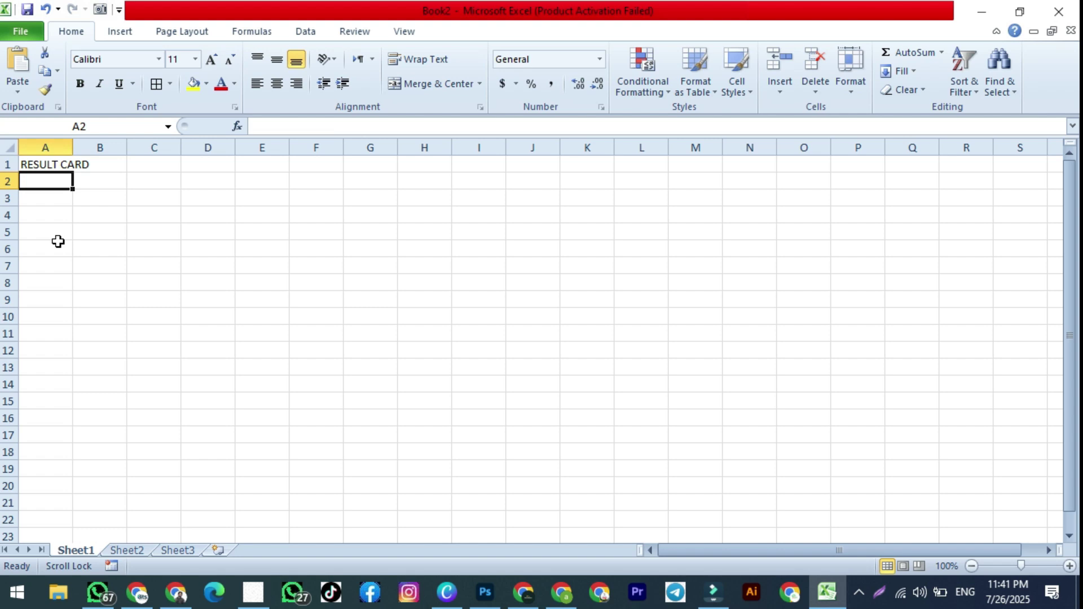
# - Enter the headings ROLL NO, NAME, MATH and ENG in cells A2 to D2
pyautogui.write('ROLL NO')
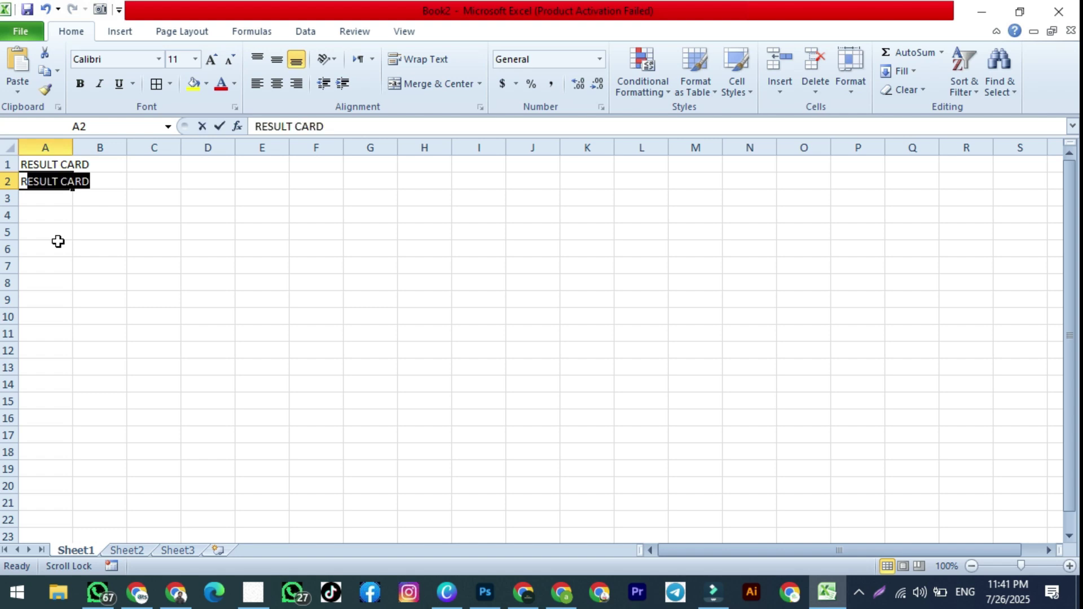
pyautogui.press('Tab')
pyautogui.write('NAME')
pyautogui.press('Tab')
pyautogui.write('MATH')
pyautogui.press('Tab')
pyautogui.write('ENG')
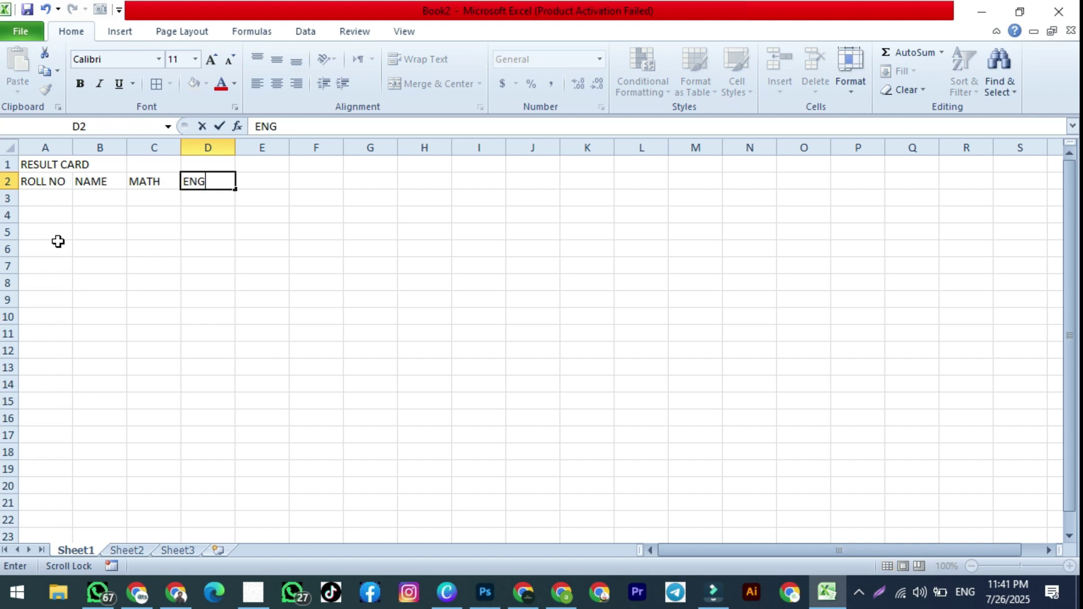
pyautogui.press('Tab')
# - Enter the subject headings COMP, PHY, CHEMISTRY, S.ST and IST in cells E2 to I2
pyautogui.write('COMP')
pyautogui.press('Tab')
pyautogui.write('PHY')
pyautogui.press('Tab')
pyautogui.write('CHEMI')
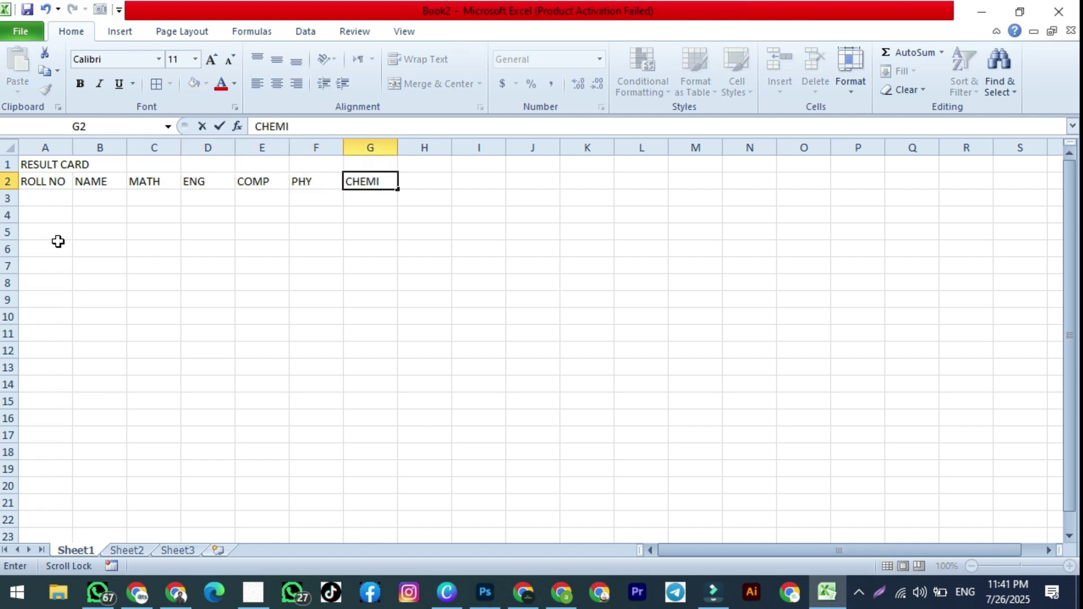
pyautogui.write('STRY')
pyautogui.press('Tab')
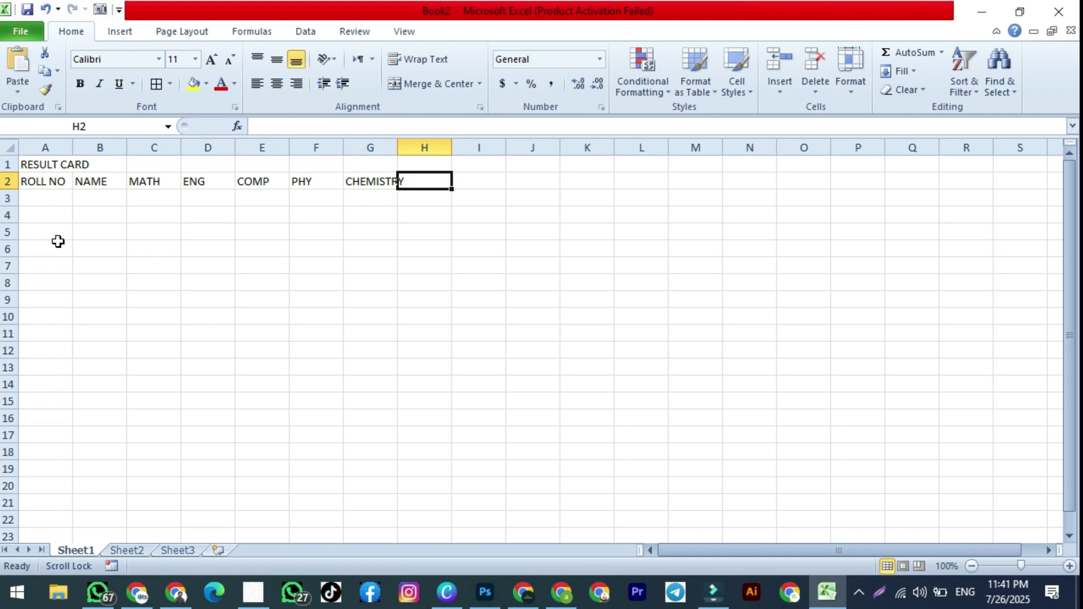
pyautogui.write('S.ST')
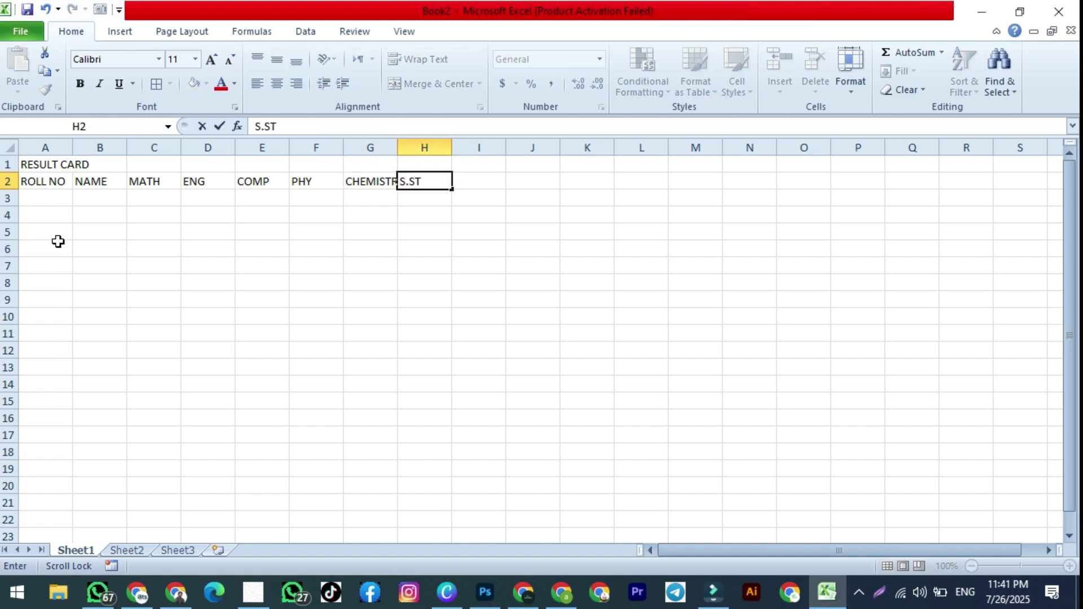
pyautogui.press('Tab')
pyautogui.write('I')
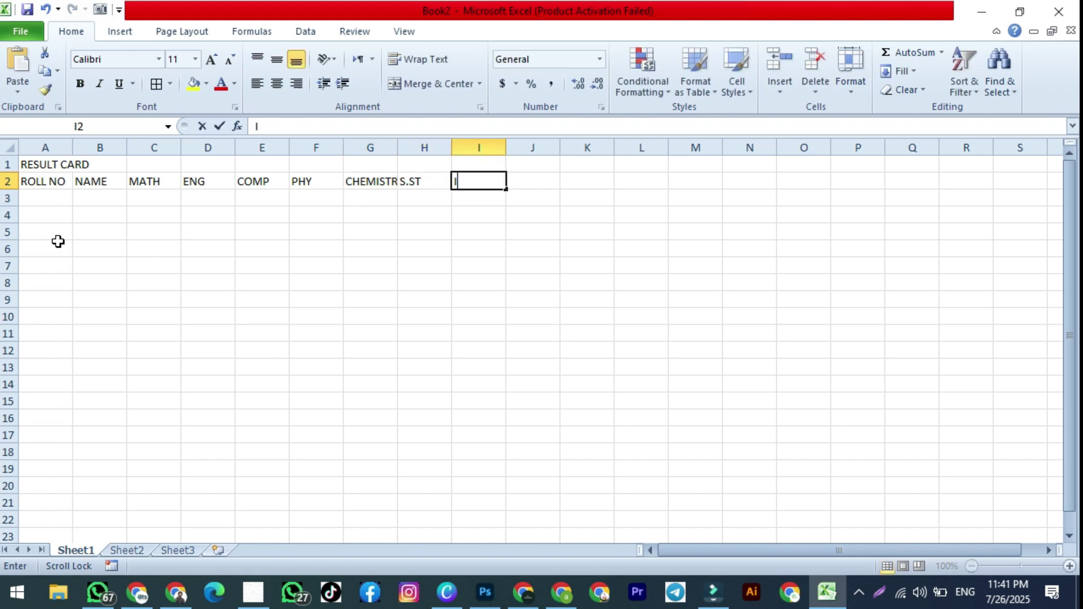
pyautogui.write('ST')
pyautogui.press('Tab')
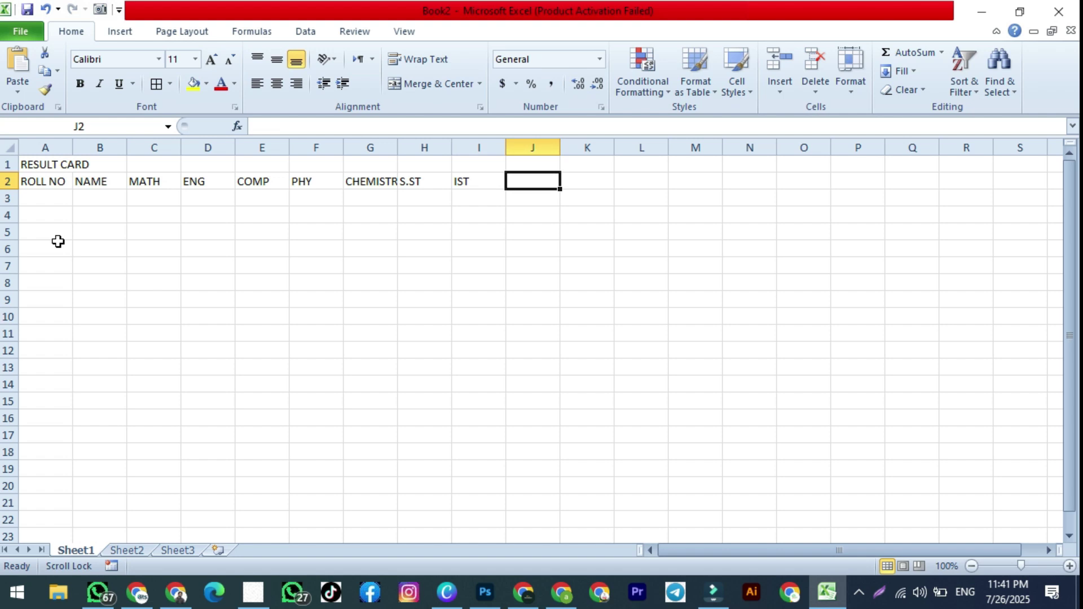
# - Enter the headings TOTAL MARKS and OBT. MARKS in cells J2 and K2
pyautogui.write('TOTAL')
pyautogui.press('Tab')
pyautogui.press('Left')
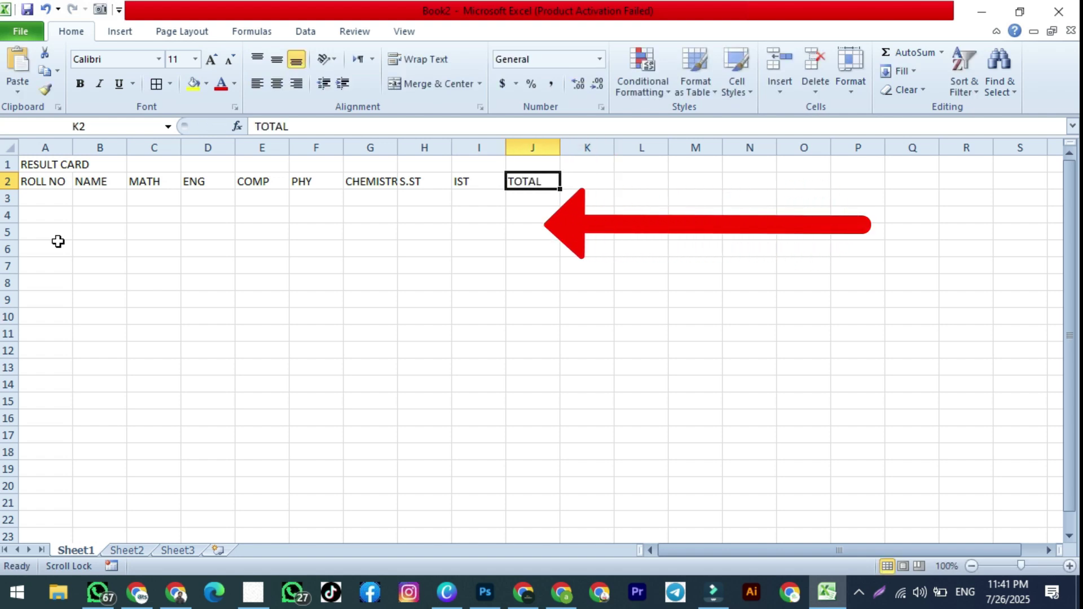
pyautogui.press('F2')
pyautogui.write('MARKS')
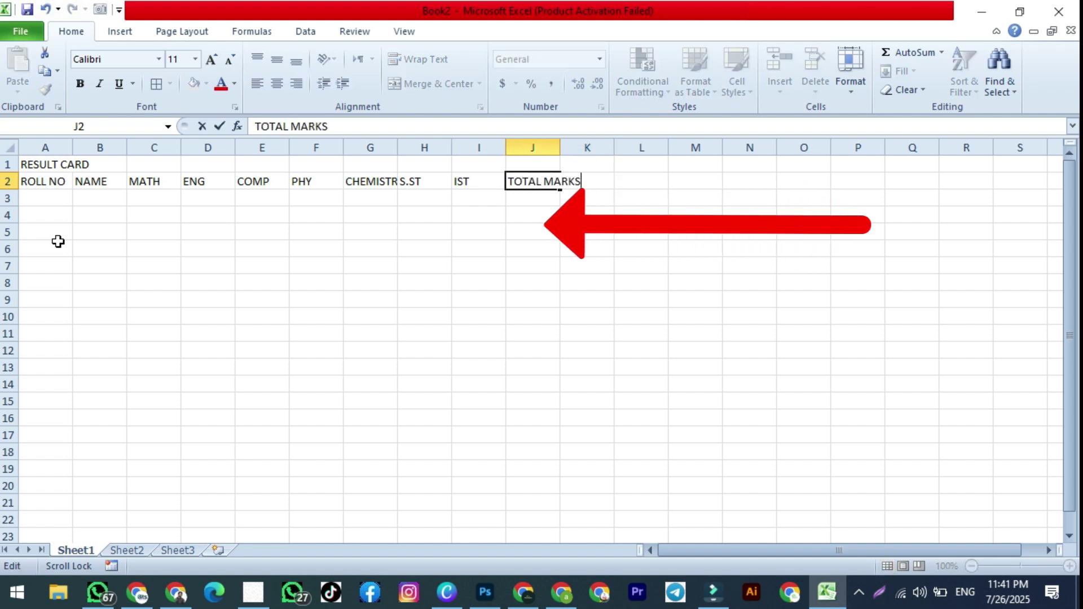
pyautogui.press('Tab')
pyautogui.write('OBT')
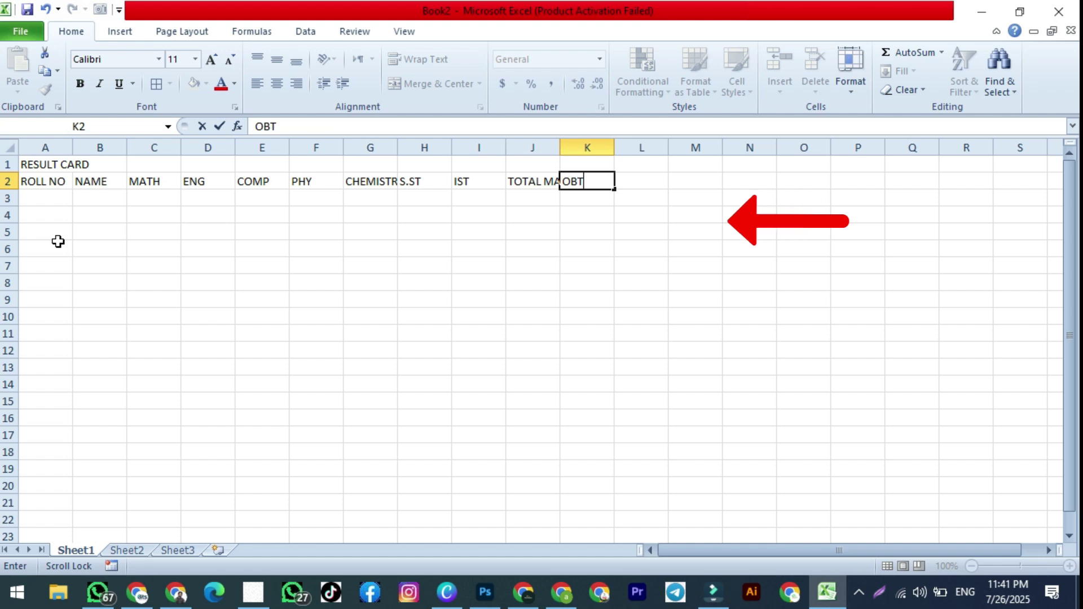
pyautogui.write('. MARKS')
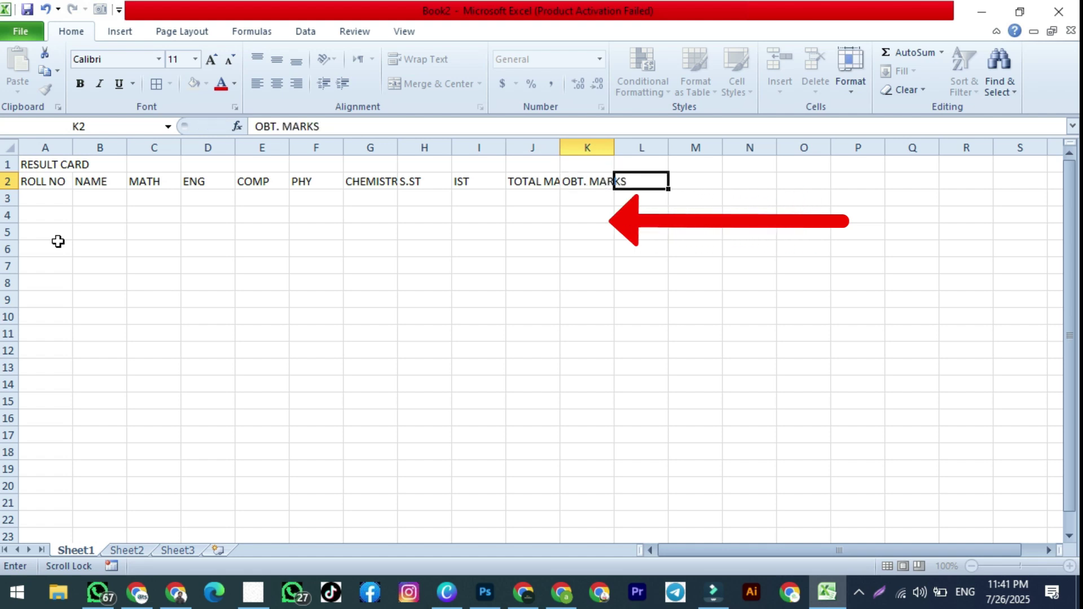
pyautogui.press('Tab')
# - Enter the headings PERCENTAGE and GRADE in cells L2 and M2
pyautogui.write('GRADE')
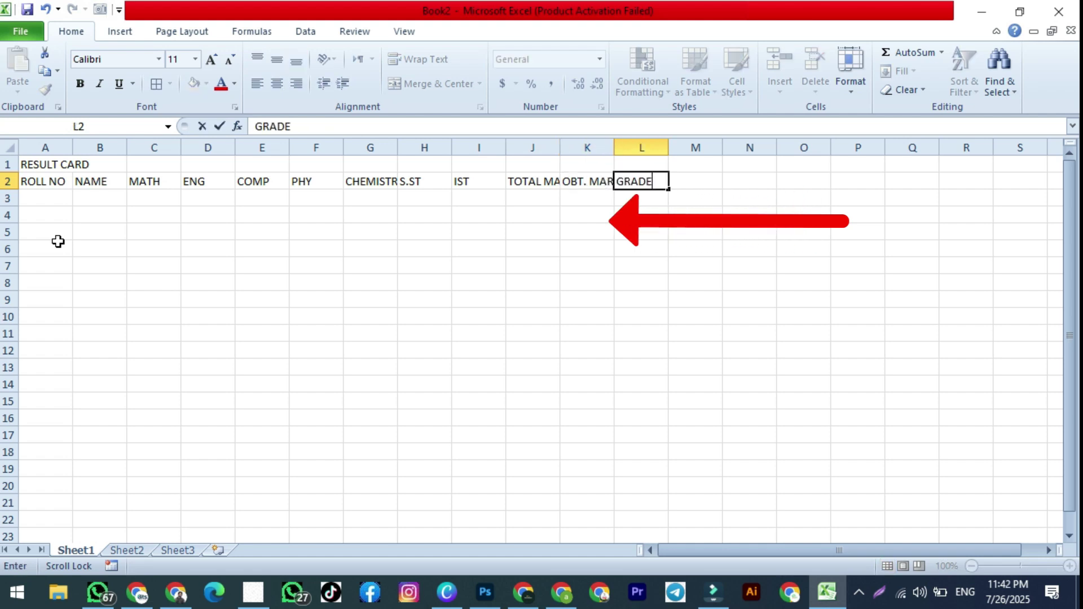
pyautogui.press('BackSpace')
pyautogui.press('BackSpace')
pyautogui.press('BackSpace')
pyautogui.press('BackSpace')
pyautogui.press('BackSpace')
pyautogui.write('P')
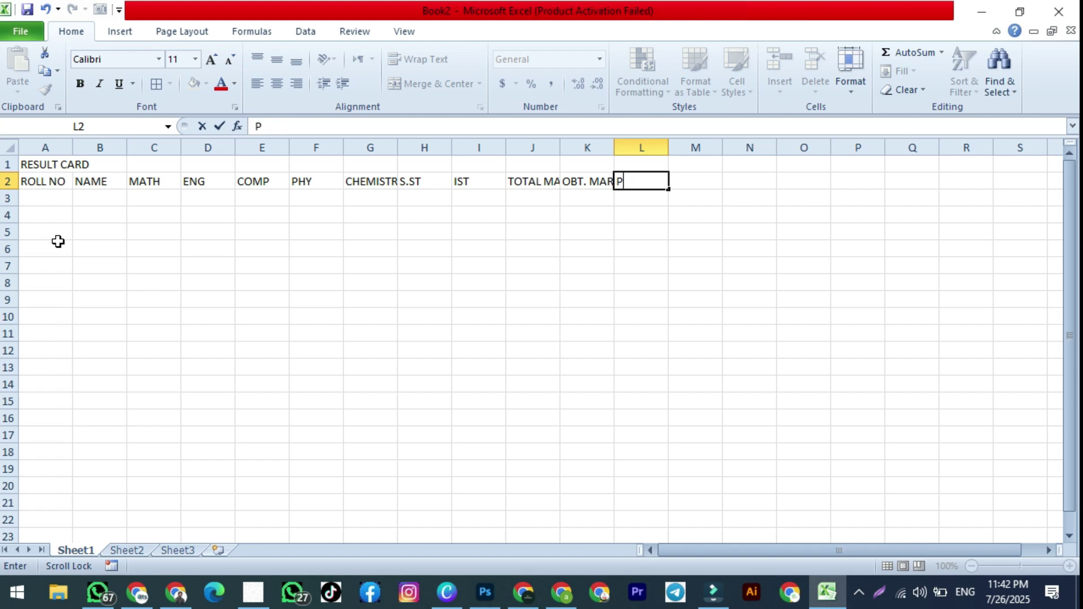
pyautogui.write('ERCENTAGE')
pyautogui.press('Tab')
pyautogui.write('GRADE')
pyautogui.press('Tab')
# - Complete the heading row with DIVISING, RESULT and REMARKS in cells N2 to P2
pyautogui.write('D')
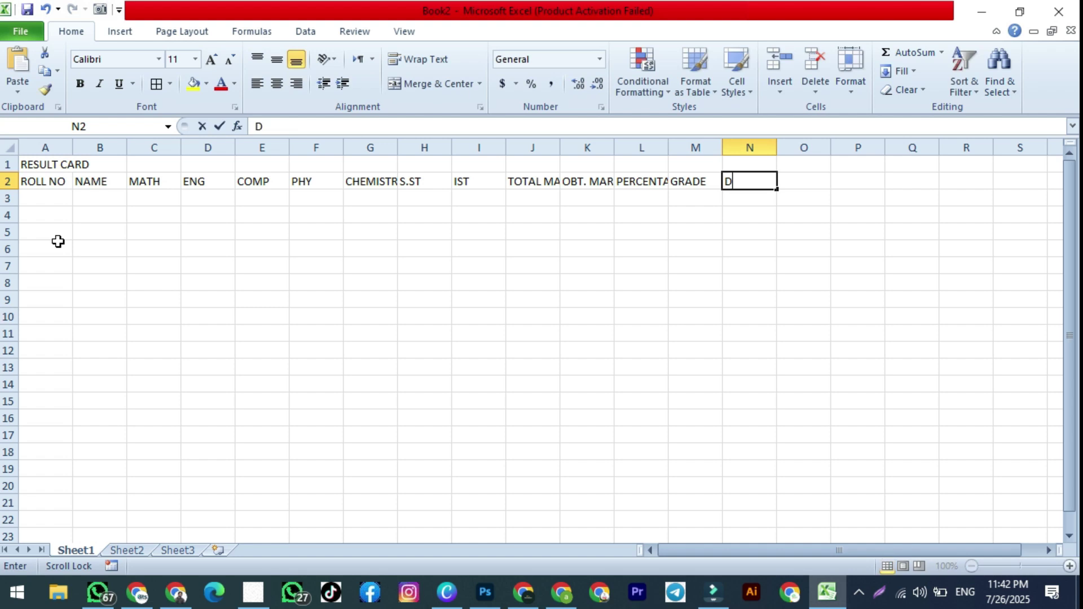
pyautogui.write('IVISING')
pyautogui.press('Tab')
pyautogui.write('RESULT')
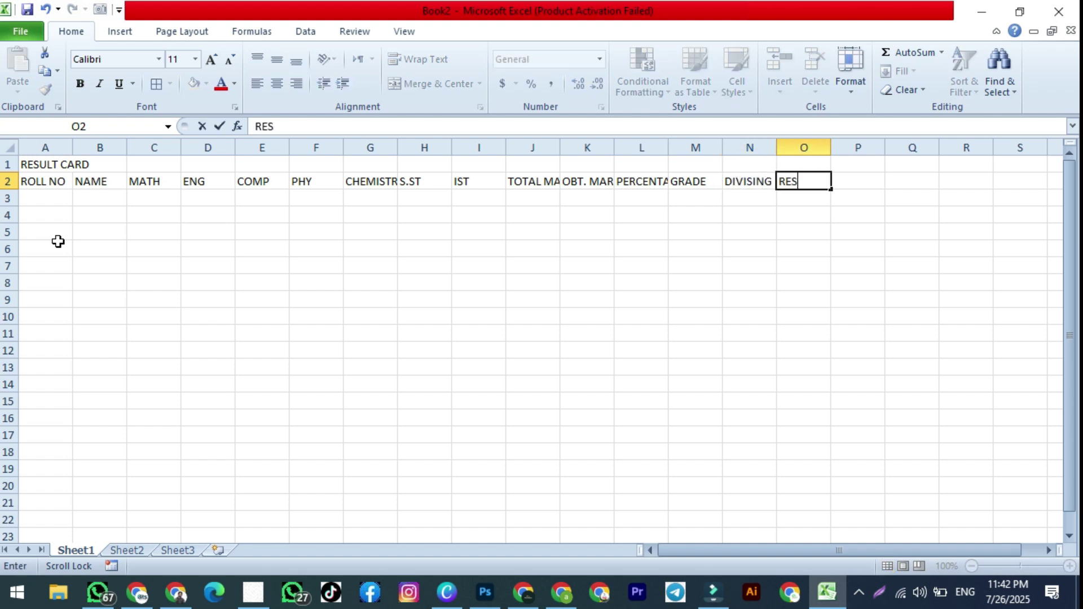
pyautogui.press('Tab')
pyautogui.write('T')
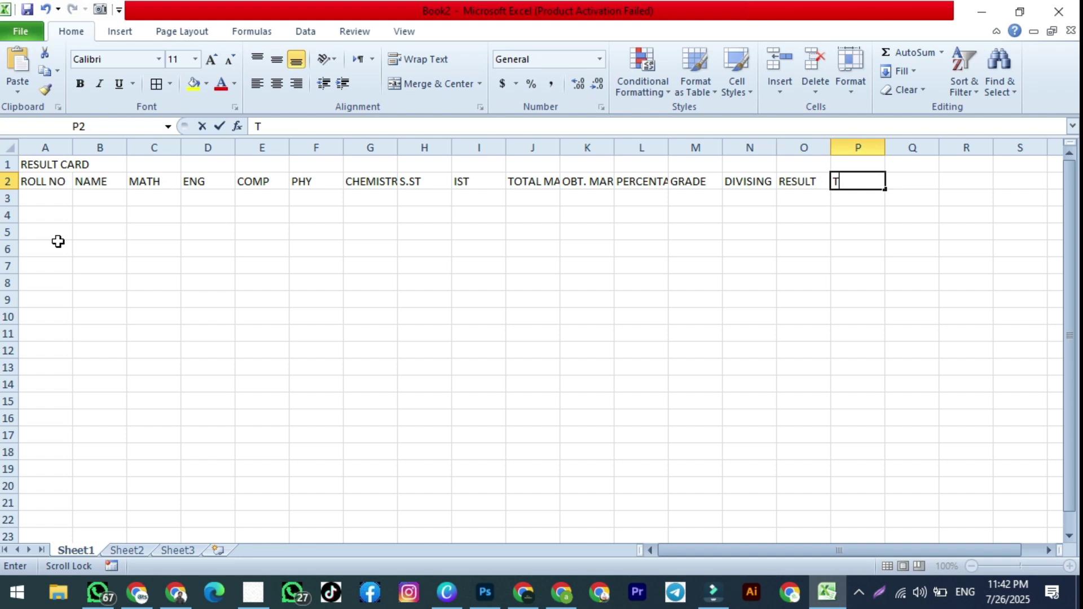
pyautogui.press('BackSpace')
pyautogui.write('REMAR')
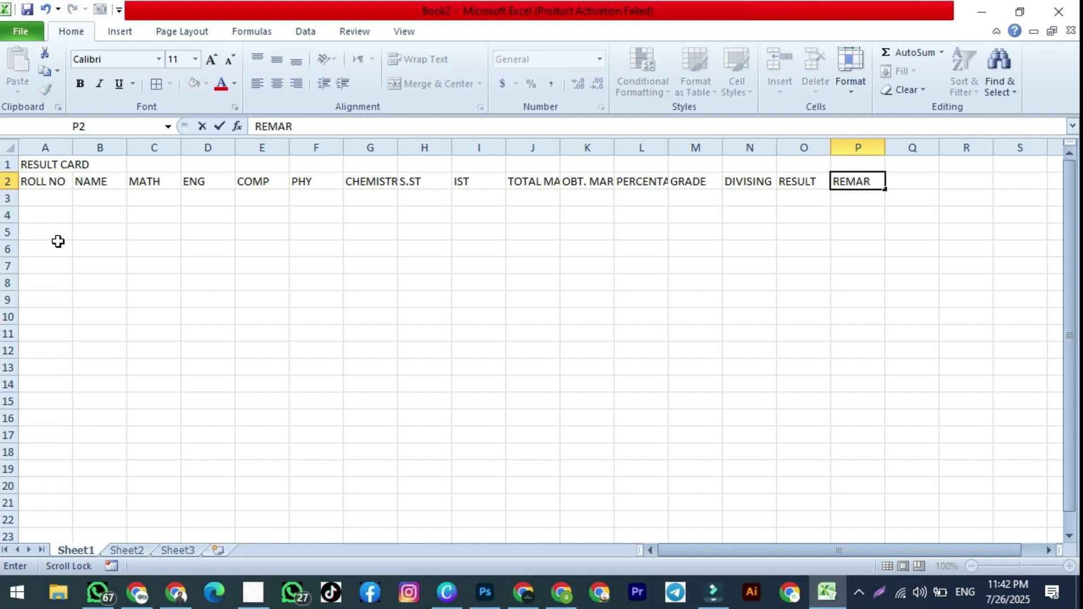
pyautogui.write('KS')
pyautogui.press('Return')
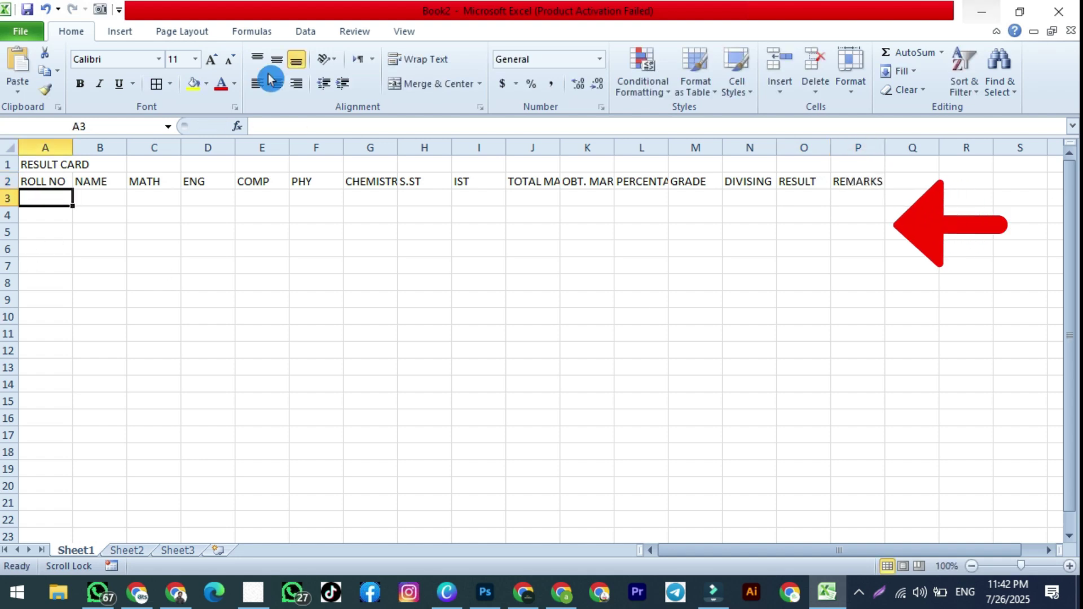
# - Merge and center the RESULT CARD title across A1:P1 and enlarge its font to size 28
pyautogui.moveTo(45, 164); pyautogui.dragTo(850, 167)
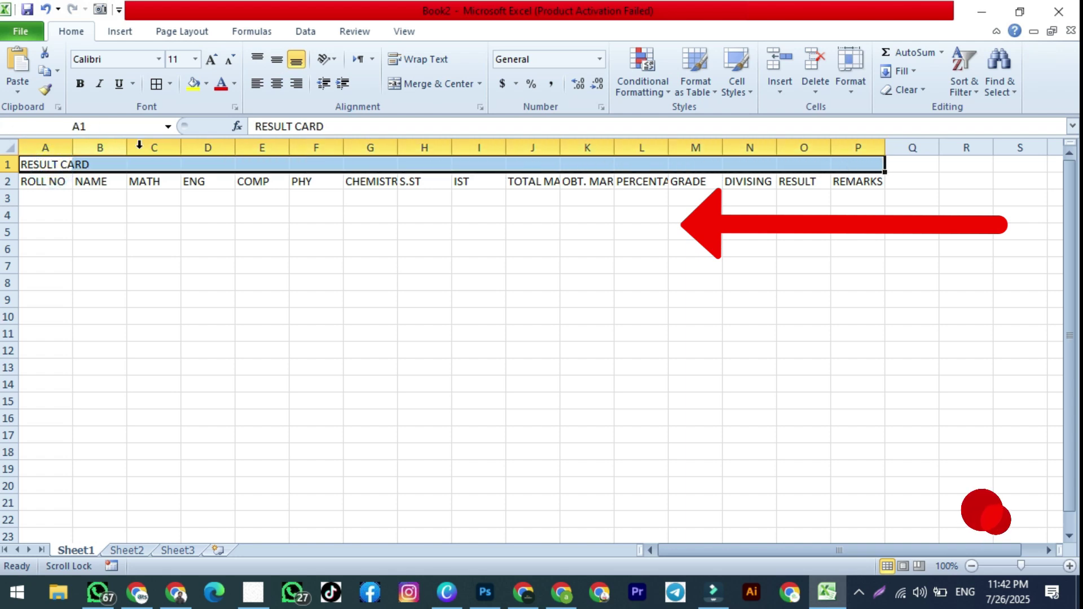
pyautogui.click(418, 85)
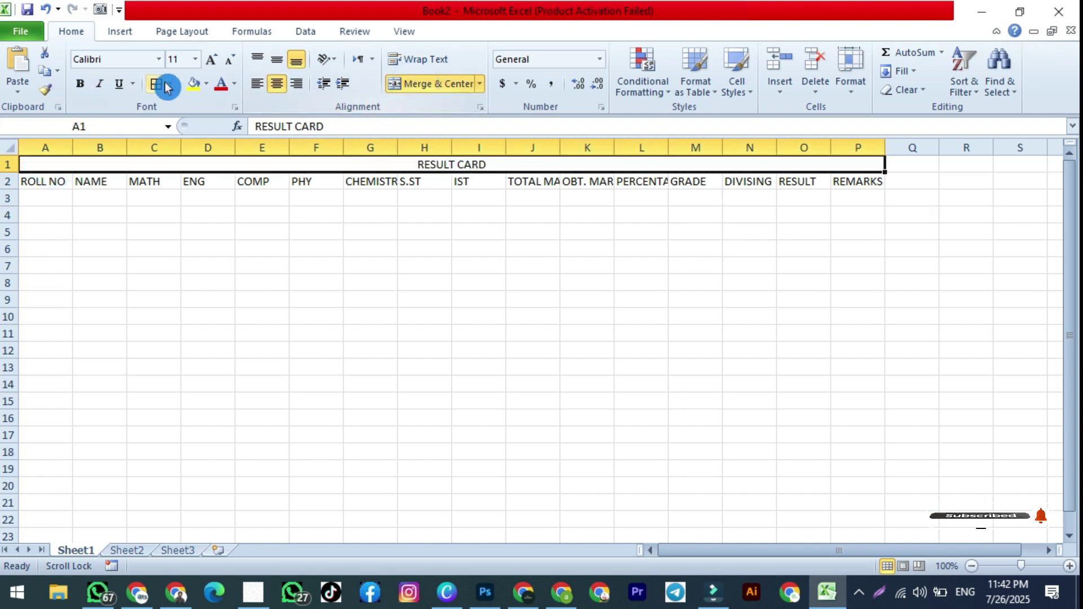
pyautogui.click(217, 60)
pyautogui.click(218, 60)
pyautogui.click(217, 59)
pyautogui.click(218, 60)
pyautogui.click(218, 60)
pyautogui.click(218, 60)
pyautogui.click(218, 60)
pyautogui.click(218, 60)
pyautogui.click(218, 60)
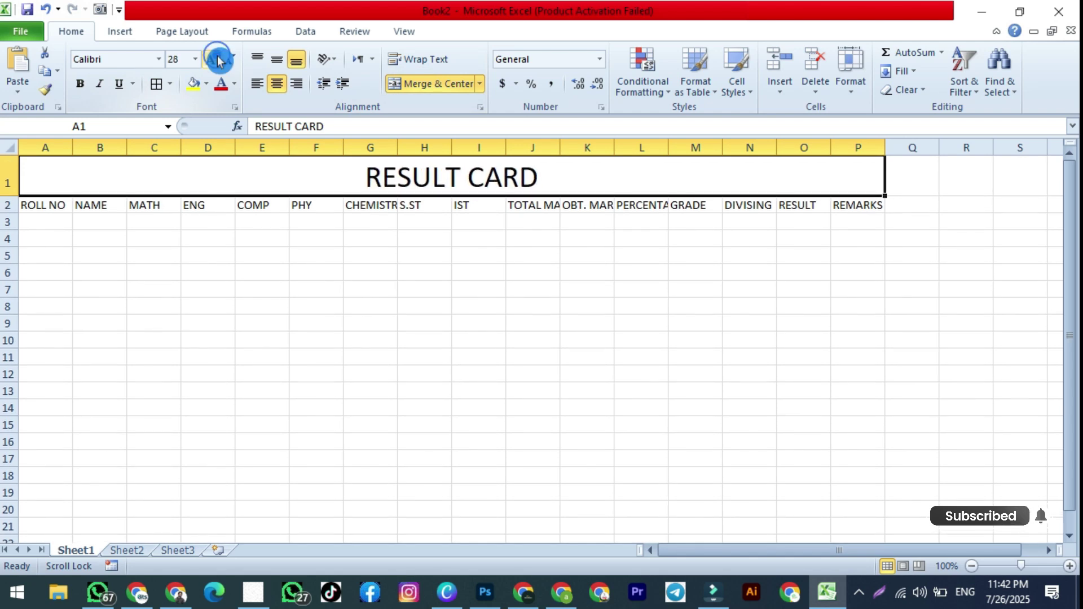
# - Format the title row with a dark blue fill and bold white text
pyautogui.click(208, 86)
pyautogui.click(305, 205)
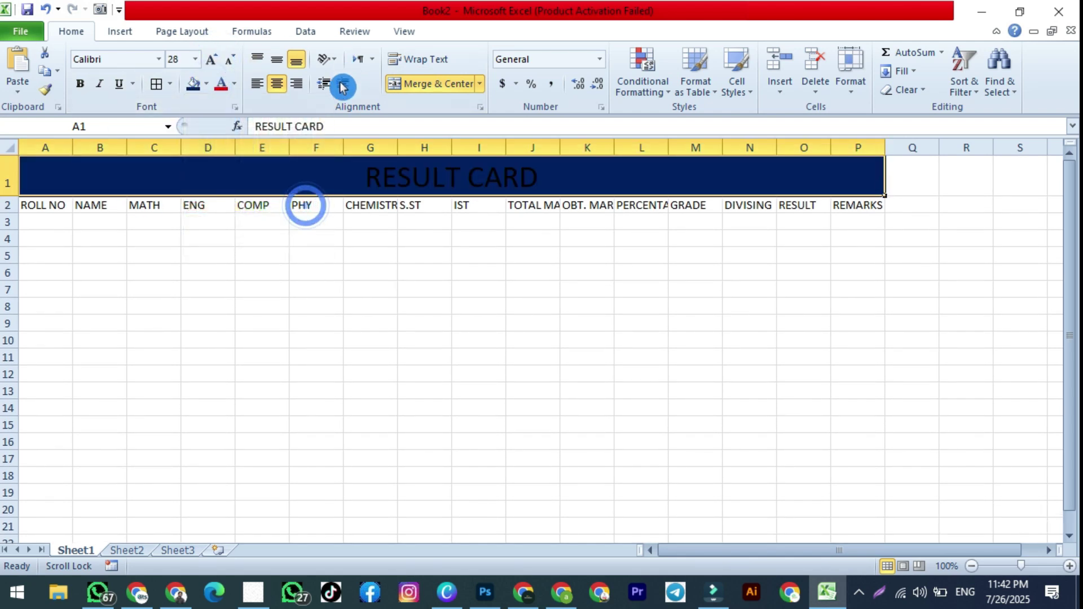
pyautogui.click(234, 84)
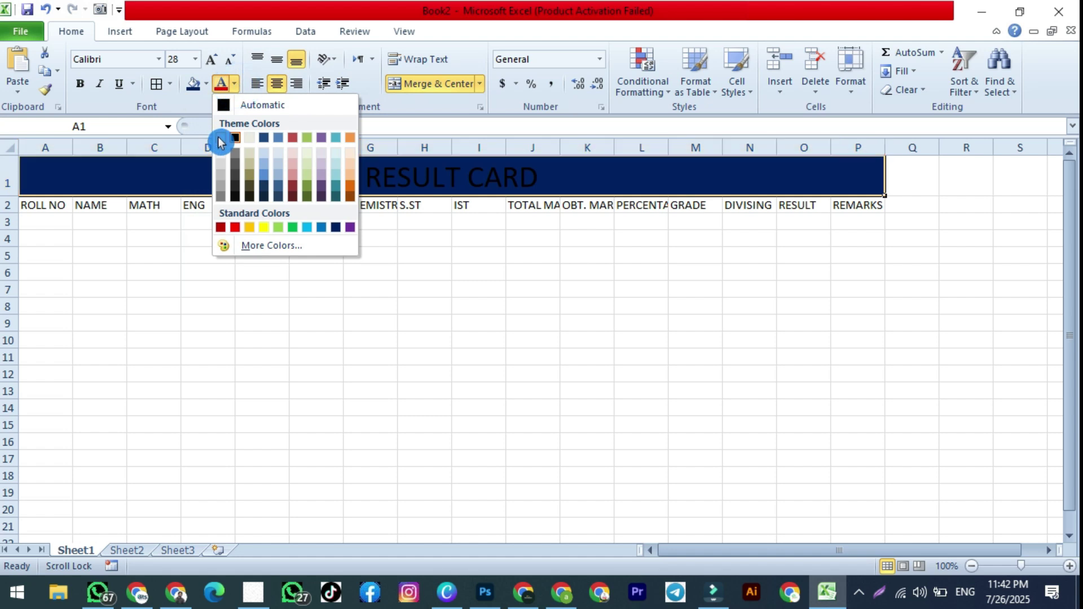
pyautogui.click(220, 138)
pyautogui.click(80, 83)
pyautogui.click(192, 294)
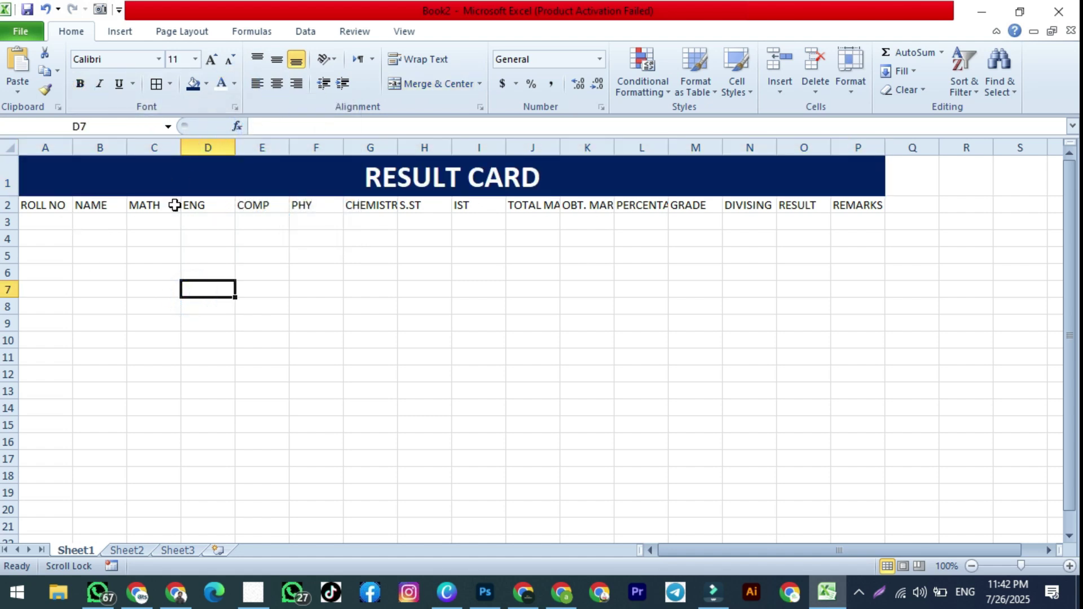
# - AutoFit the widths of columns A to P to their headings, using the range A2:P21
pyautogui.moveTo(43, 205); pyautogui.dragTo(856, 517)
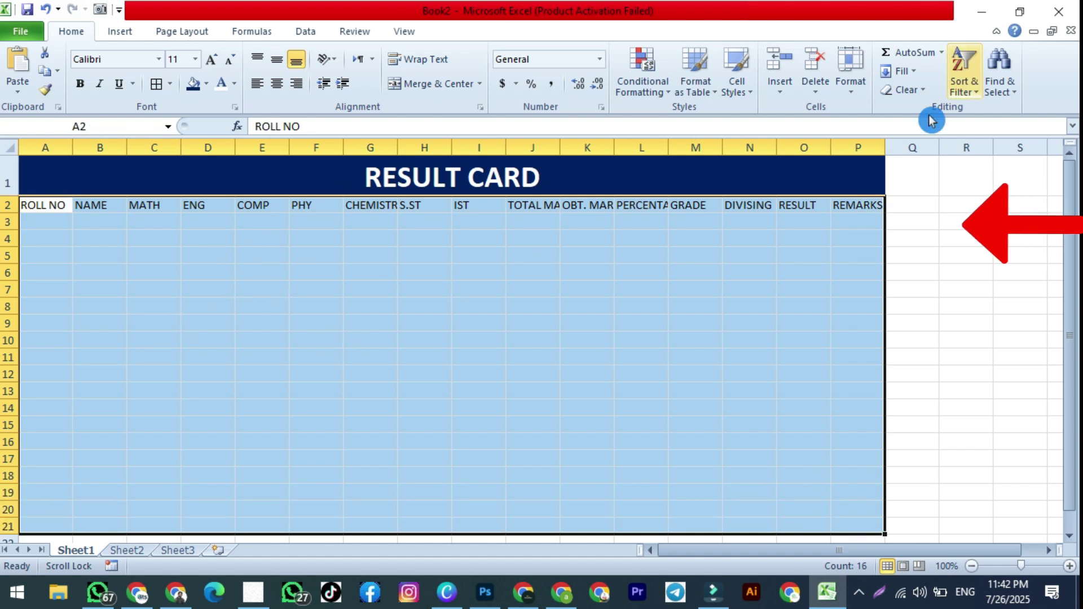
pyautogui.click(851, 85)
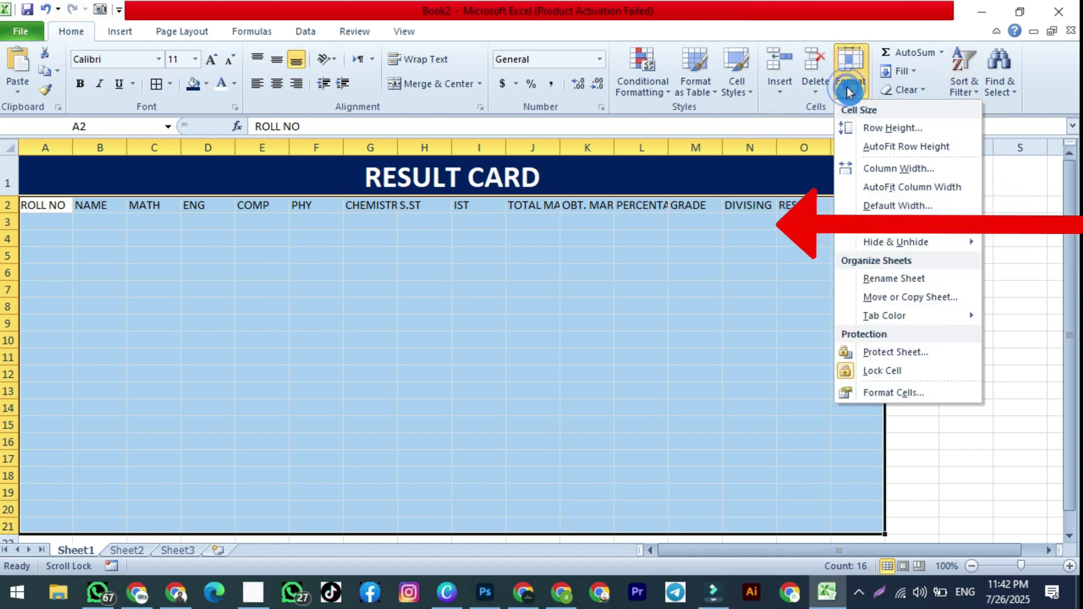
pyautogui.click(924, 195)
pyautogui.click(374, 303)
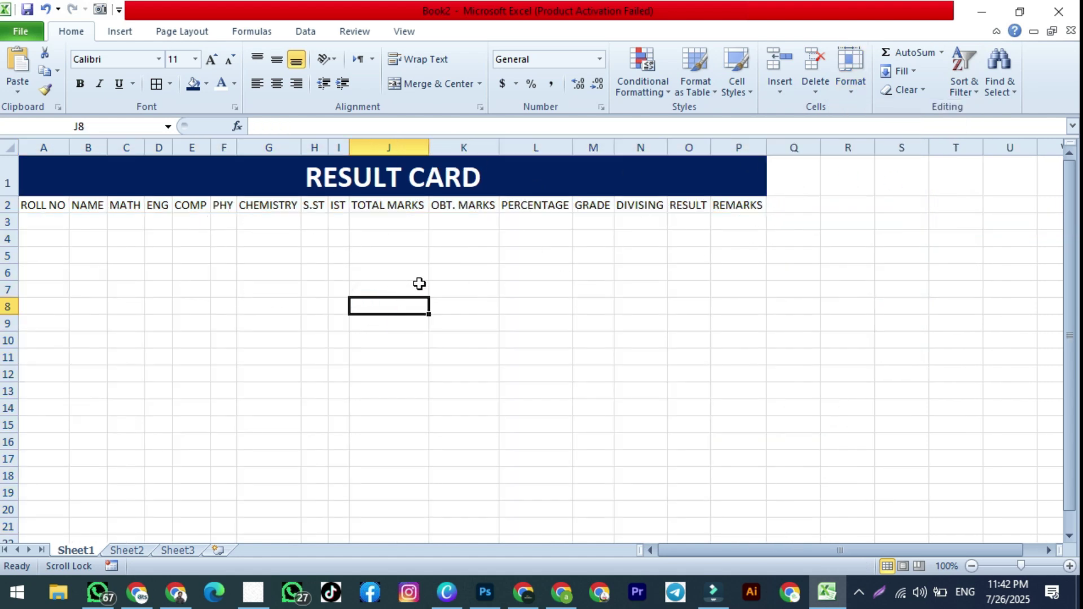
# - Apply all borders to the whole result card table, A1:P21
pyautogui.moveTo(280, 182); pyautogui.dragTo(290, 520)
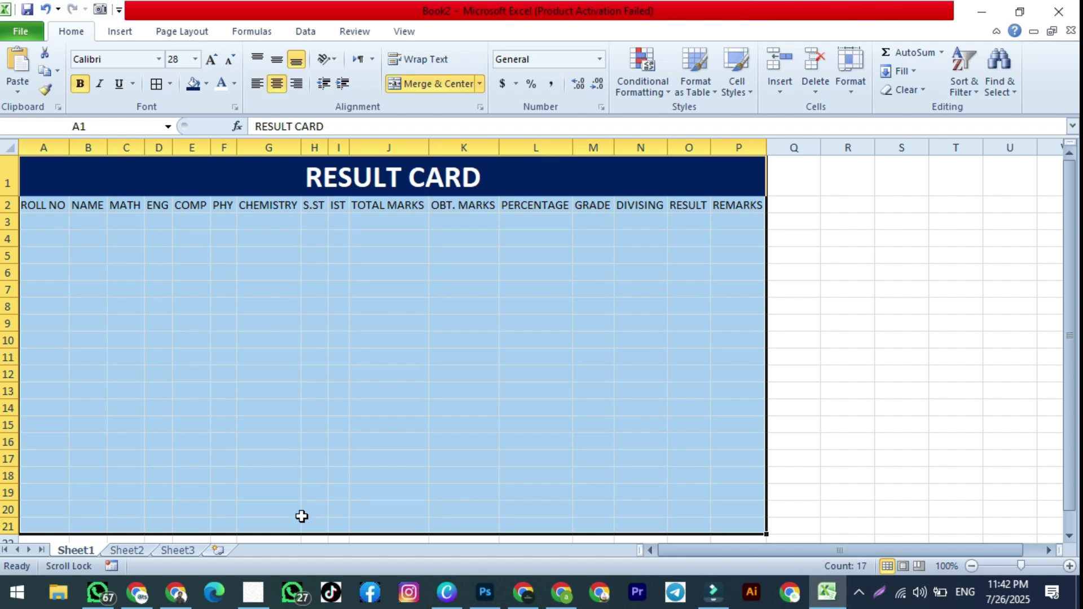
pyautogui.click(171, 84)
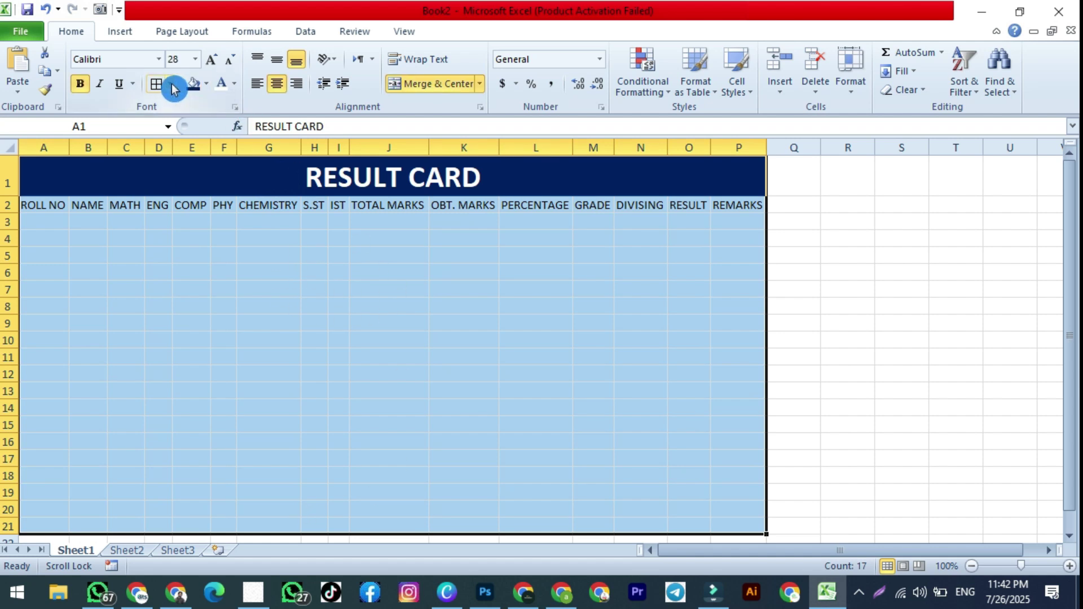
pyautogui.click(181, 218)
pyautogui.click(211, 287)
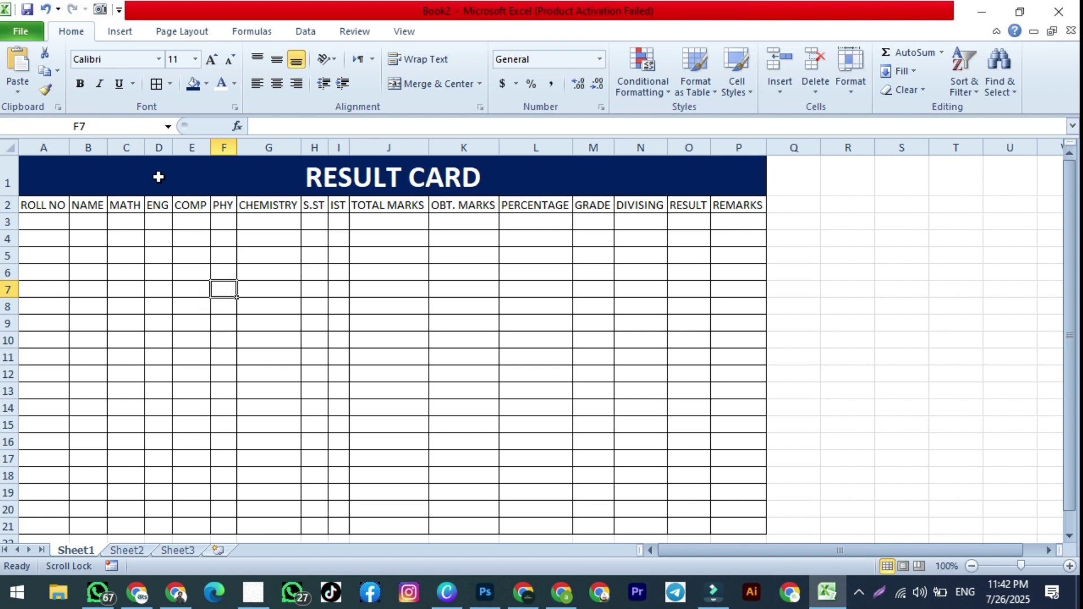
# - Fill the ROLL NO column with the sequence 1 to 19 in cells A3 to A21
pyautogui.click(35, 218)
pyautogui.write('1')
pyautogui.press('Return')
pyautogui.write('2')
pyautogui.press('Return')
pyautogui.moveTo(49, 222); pyautogui.dragTo(69, 528)
# - Widen the NAME column and enter the first three students' names in cells B3 to B5
pyautogui.moveTo(107, 147); pyautogui.dragTo(174, 148)
pyautogui.click(112, 220)
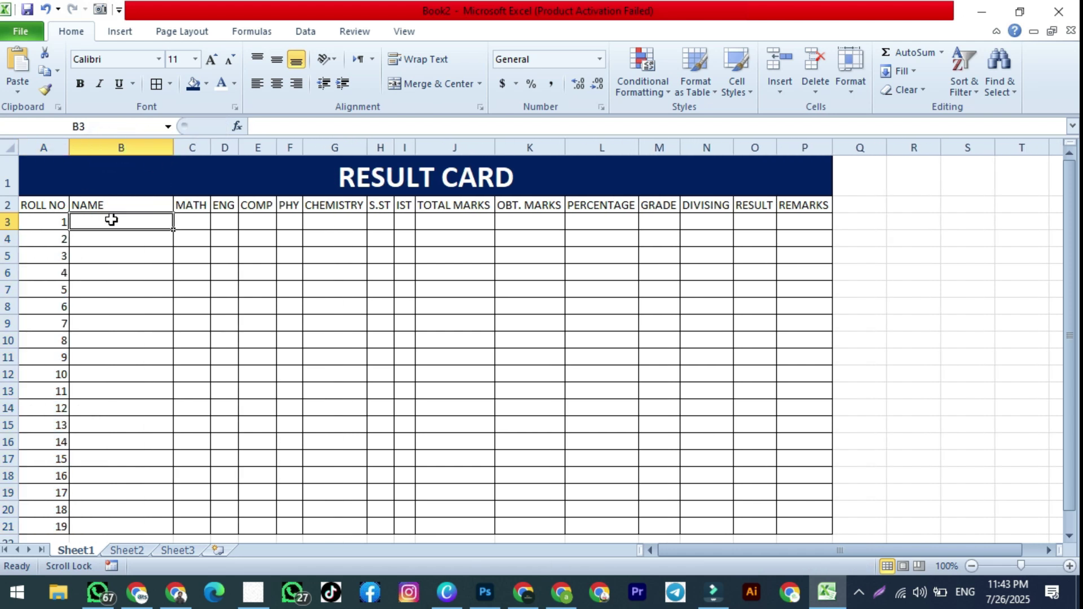
pyautogui.write('ALI HASSAN')
pyautogui.press('Return')
pyautogui.press('Right')
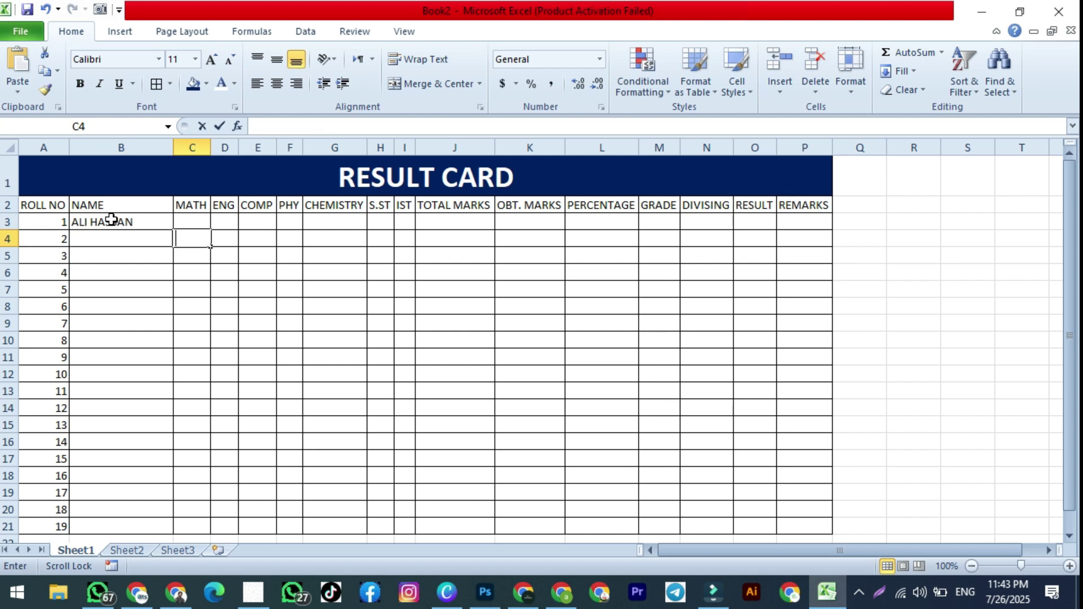
pyautogui.press('Left')
pyautogui.write('AKRAM')
pyautogui.press('Return')
pyautogui.write('ABDULLAH')
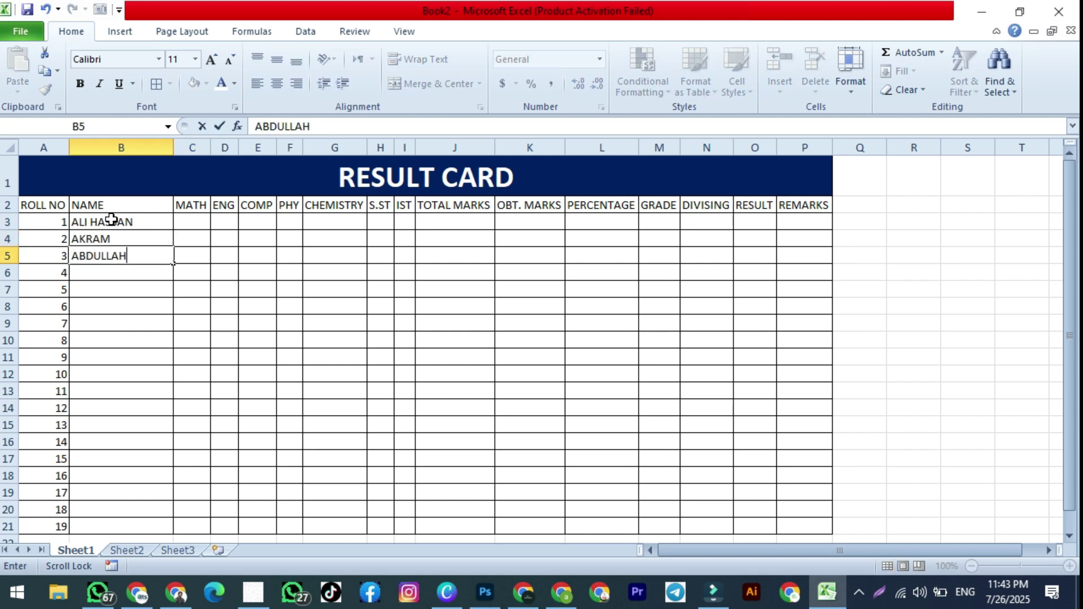
pyautogui.press('Tab')
pyautogui.press('Return')
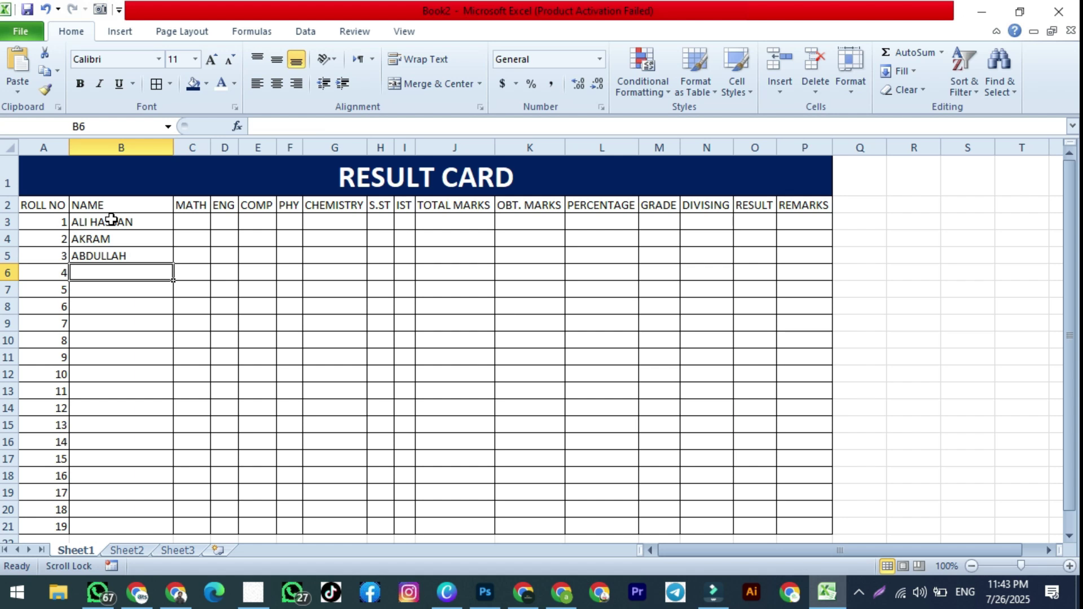
# - Enter the next five students' names in cells B6 to B10 of the NAME column
pyautogui.write('ARSLAN')
pyautogui.press('Tab')
pyautogui.write('YT')
pyautogui.press('Return')
pyautogui.write('YASIR')
pyautogui.press('Return')
pyautogui.write('ZEESHAN')
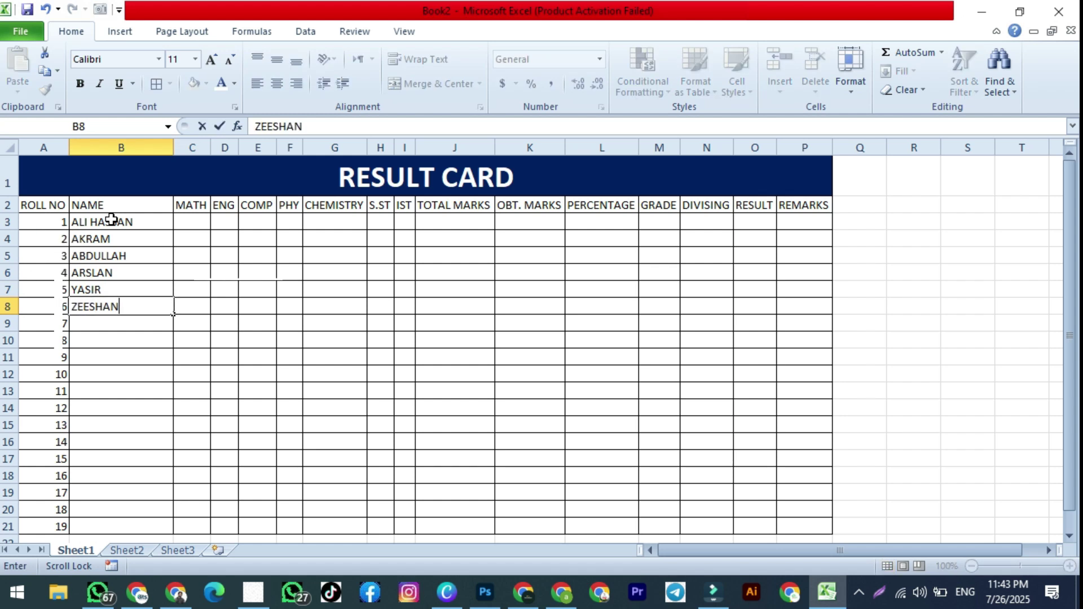
pyautogui.press('Return')
pyautogui.write('ARHAM')
pyautogui.press('Return')
pyautogui.write('HAMZA')
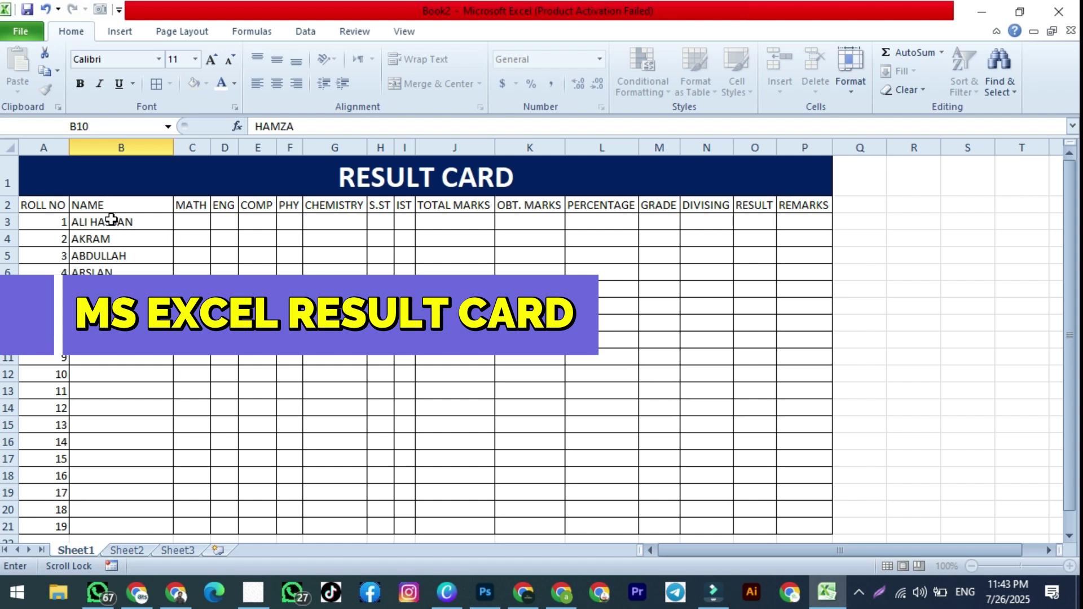
pyautogui.press('Return')
# - Enter the ninth student's name in B11 and repeat the nine names by filling B3:B11 down to B21
pyautogui.write('HAMMAD')
pyautogui.press('Return')
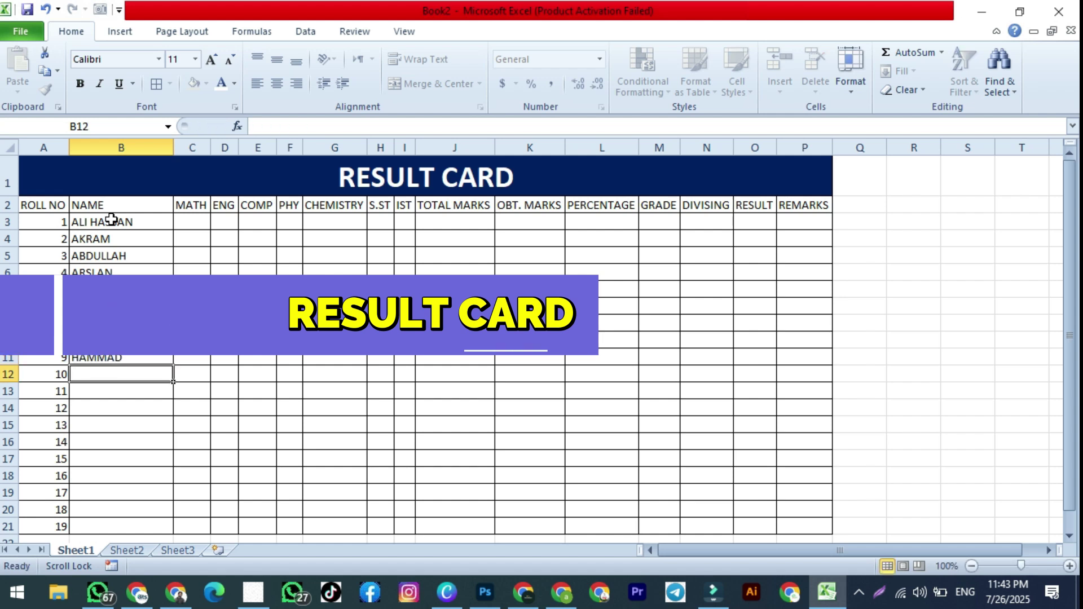
pyautogui.moveTo(111, 220); pyautogui.dragTo(109, 354)
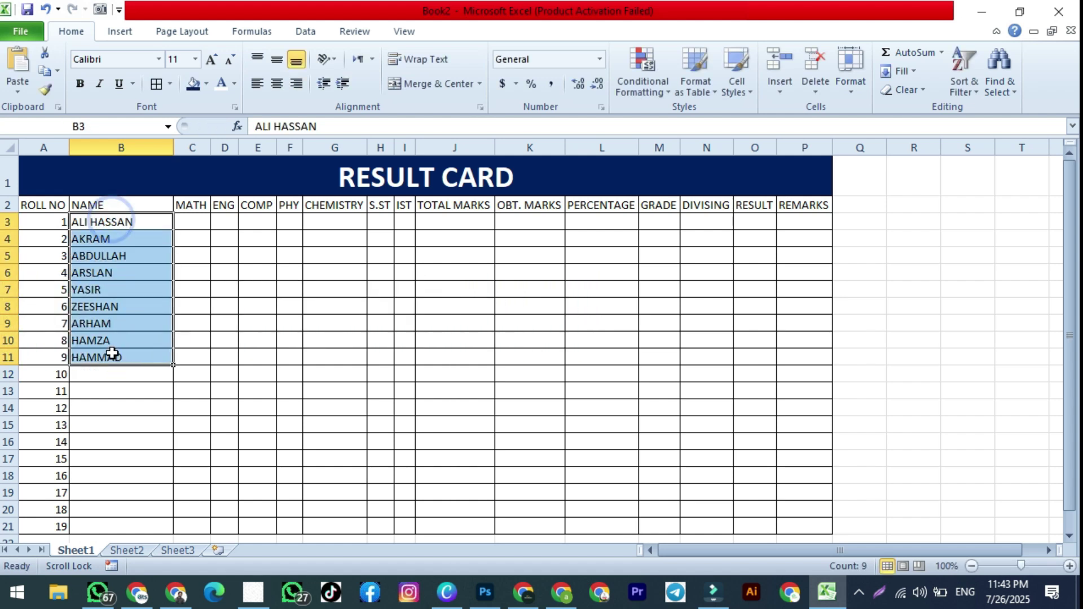
pyautogui.moveTo(173, 366); pyautogui.dragTo(173, 530)
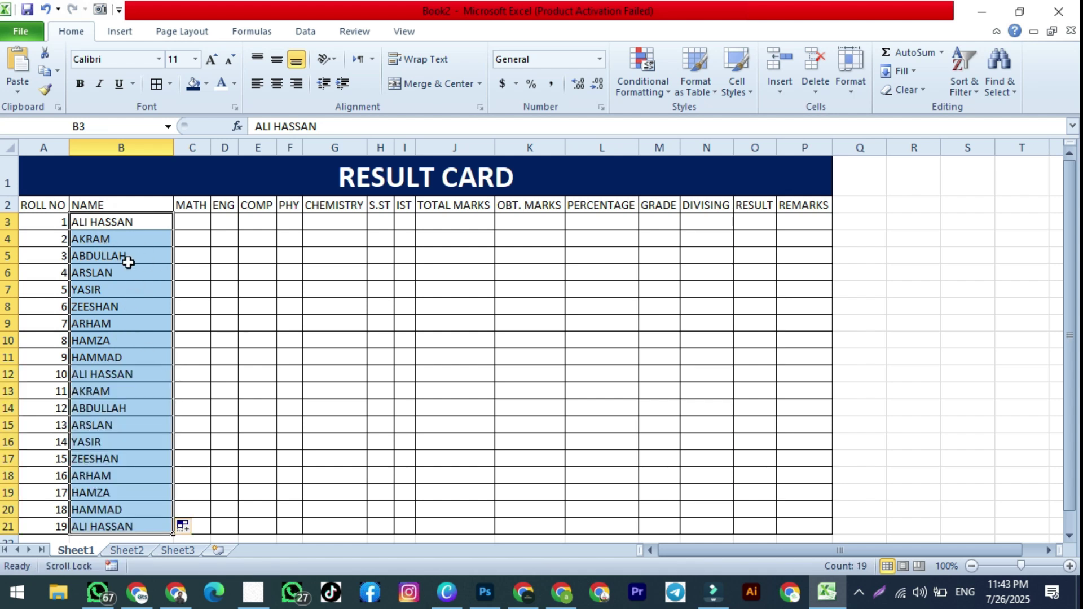
# - Enter the formula =RANDBETWEEN(40,92) in the first student's MATH cell, C3
pyautogui.click(193, 223)
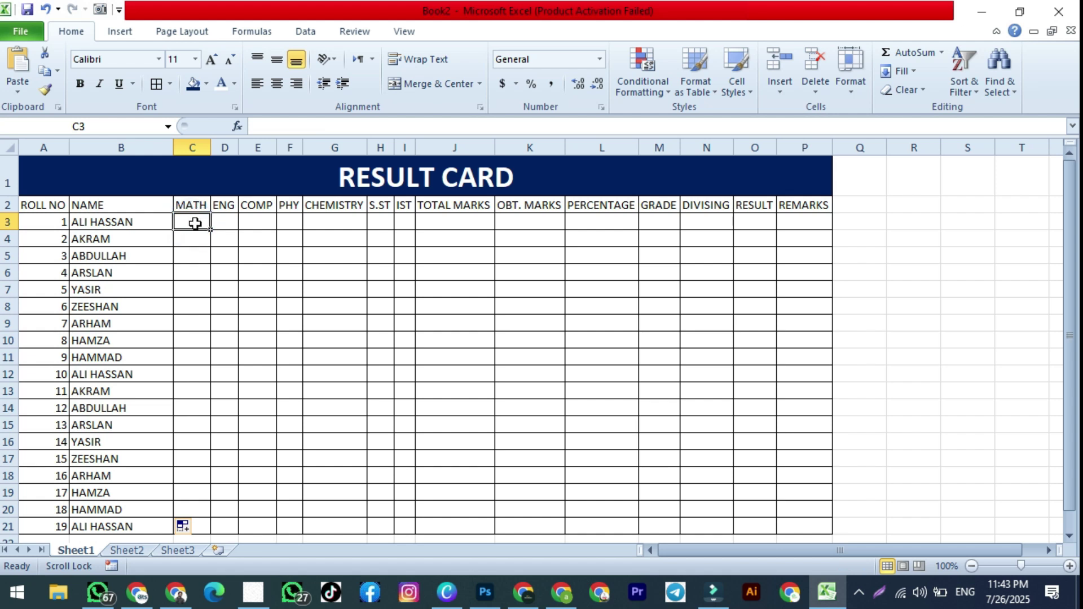
pyautogui.write('=RA')
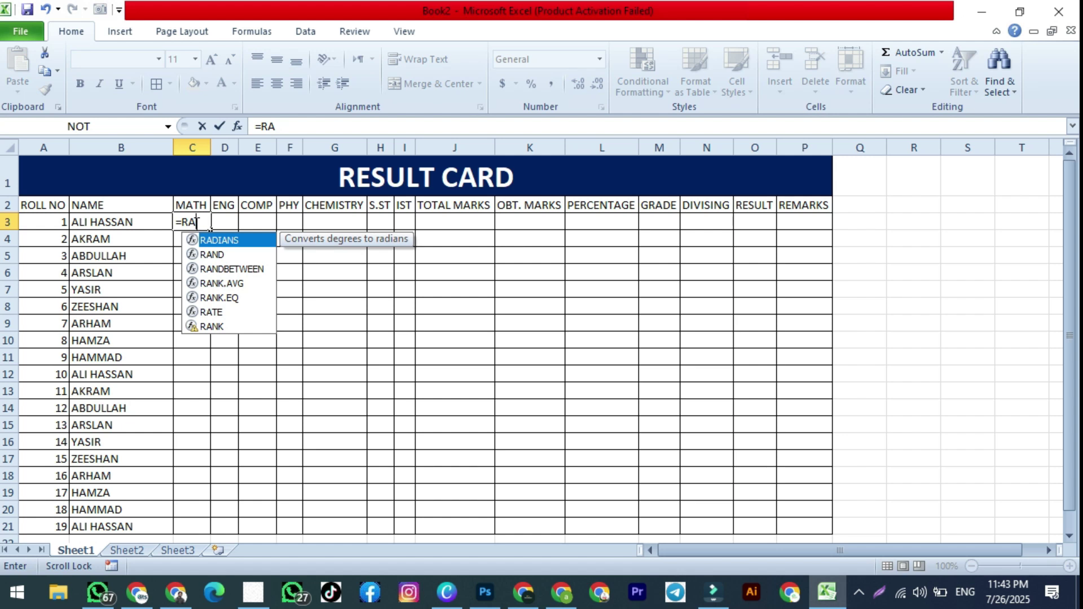
pyautogui.write('ND')
pyautogui.press('Down')
pyautogui.press('Tab')
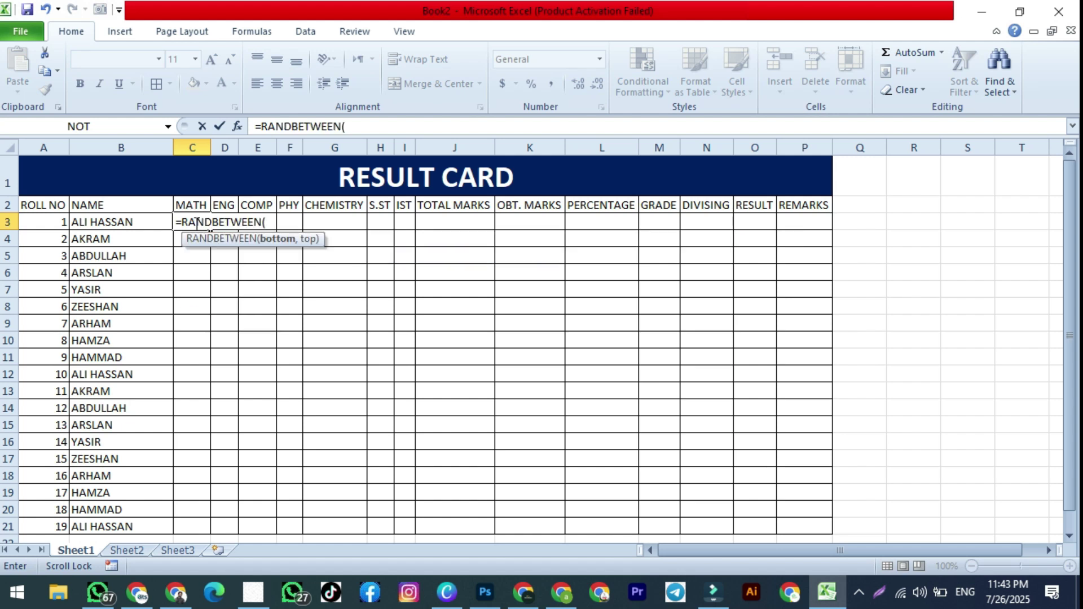
pyautogui.write('40,92')
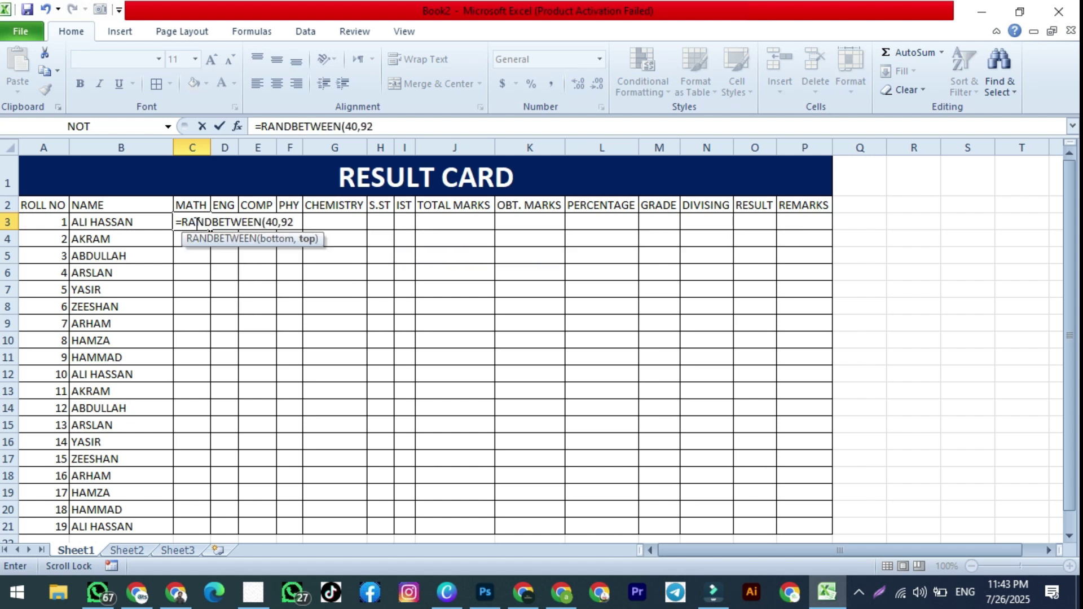
pyautogui.press('Return')
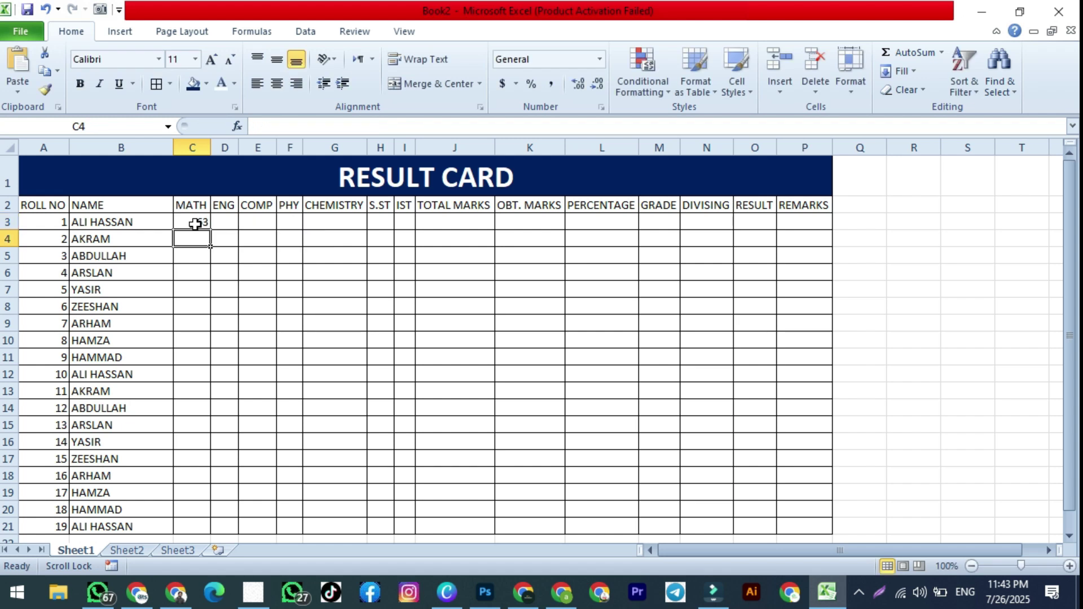
# - Fill the random marks formula from C3 across to I3 and down to row 21
pyautogui.click(193, 221)
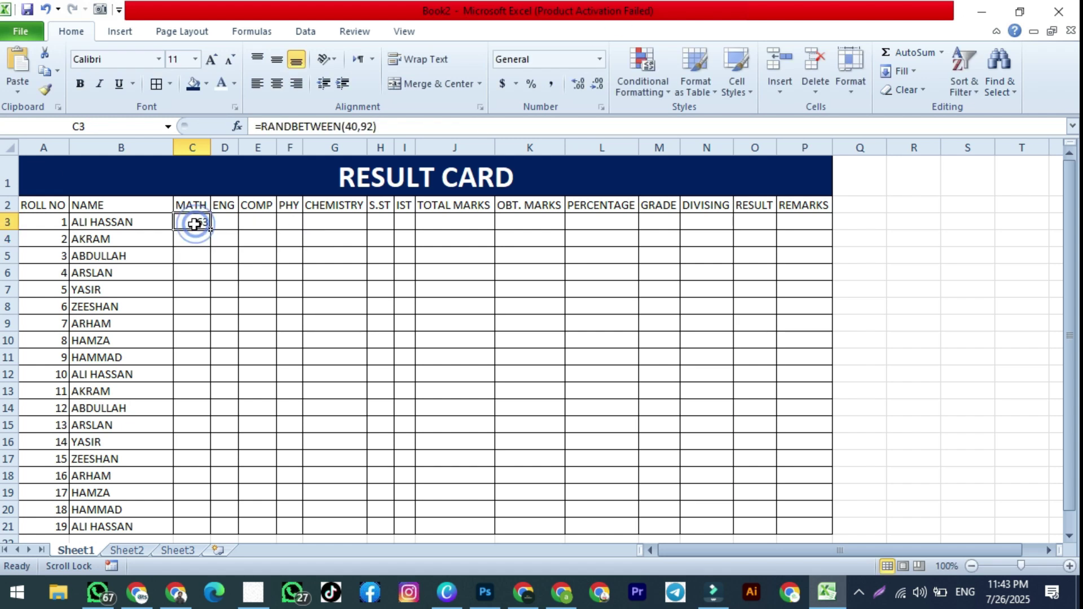
pyautogui.moveTo(210, 230); pyautogui.dragTo(416, 230)
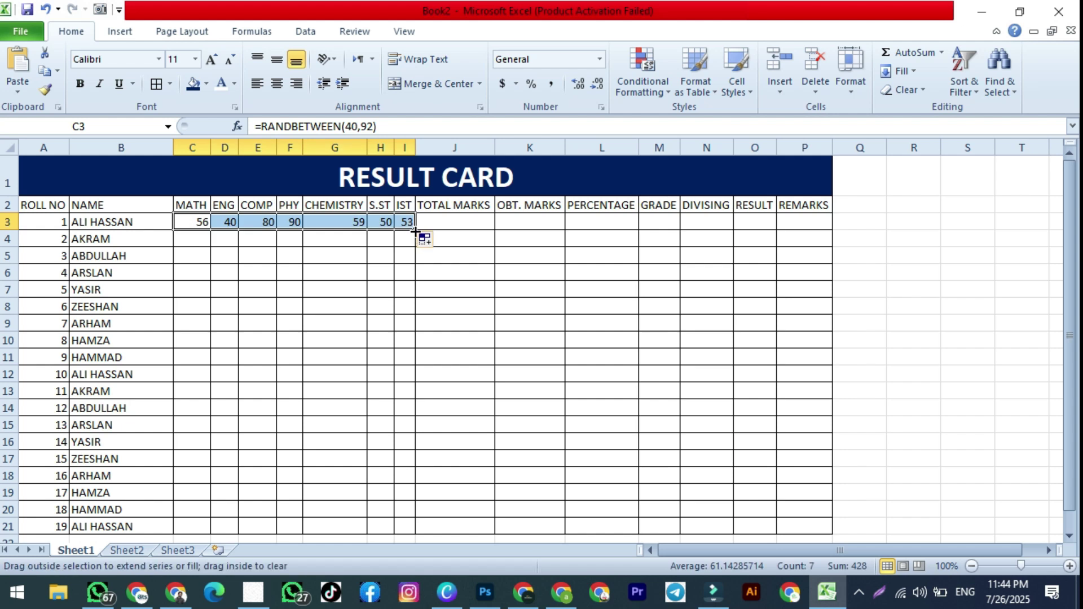
pyautogui.doubleClick(415, 230)
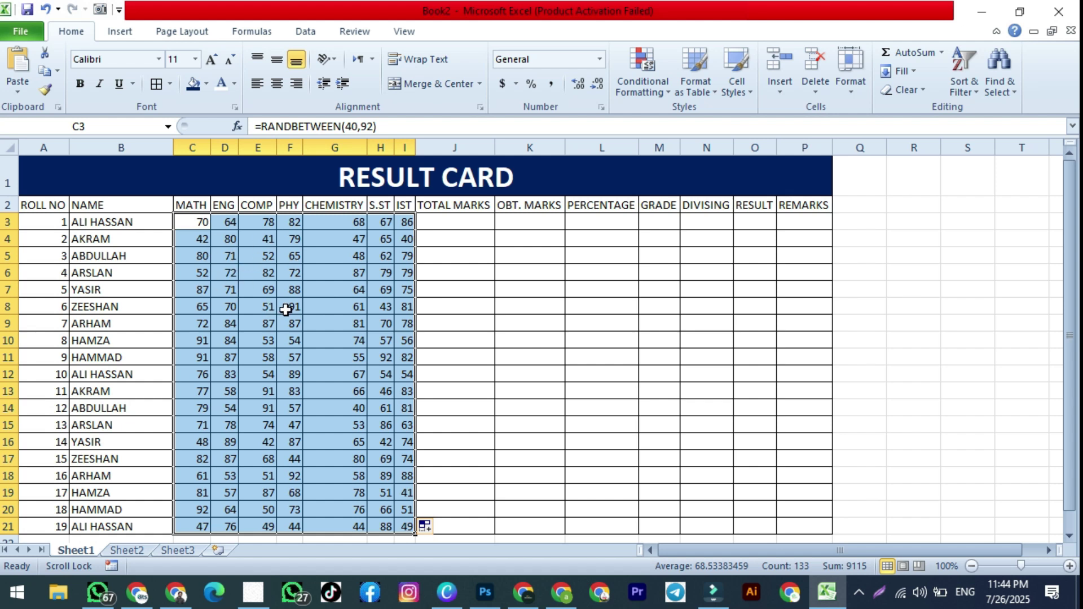
# - Widen the S.ST and IST columns, H and I
pyautogui.click(223, 239)
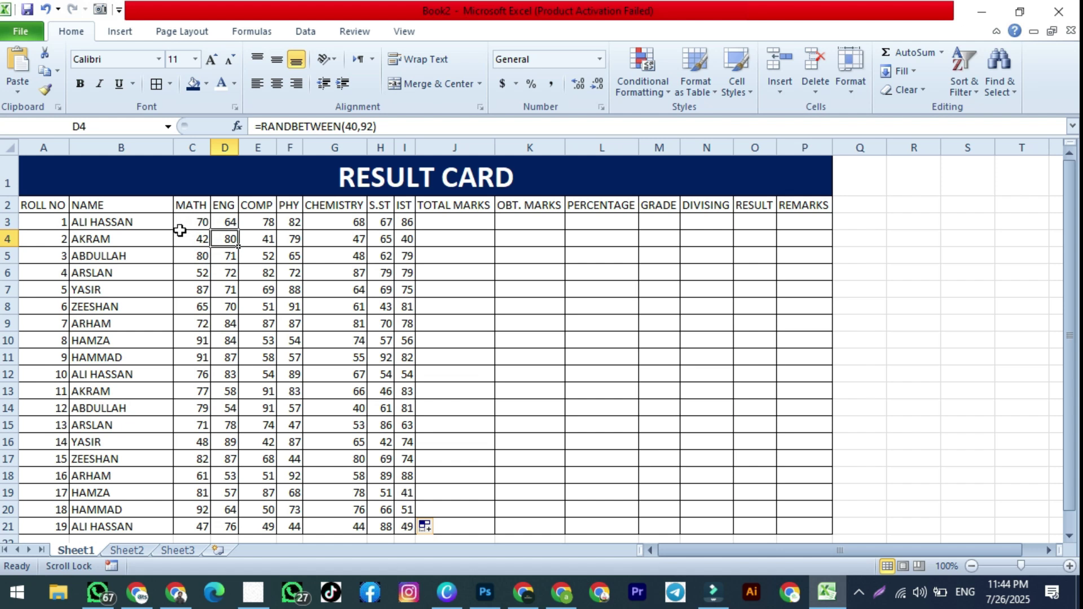
pyautogui.click(194, 239)
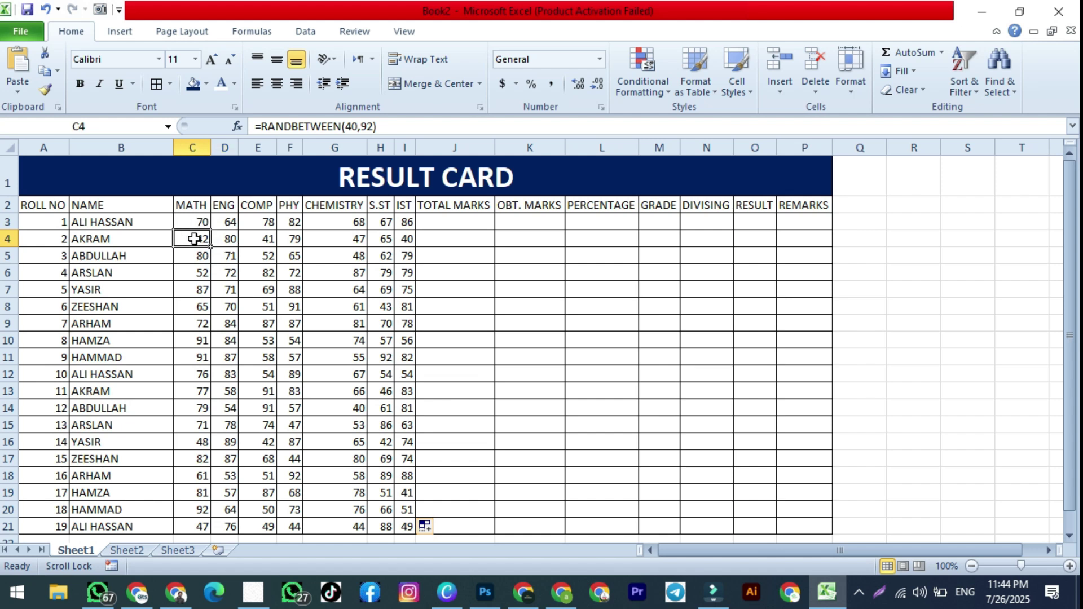
pyautogui.moveTo(416, 150)
pyautogui.mouseDown()
pyautogui.moveTo(434, 150)
pyautogui.moveTo(409, 149)
pyautogui.mouseUp()
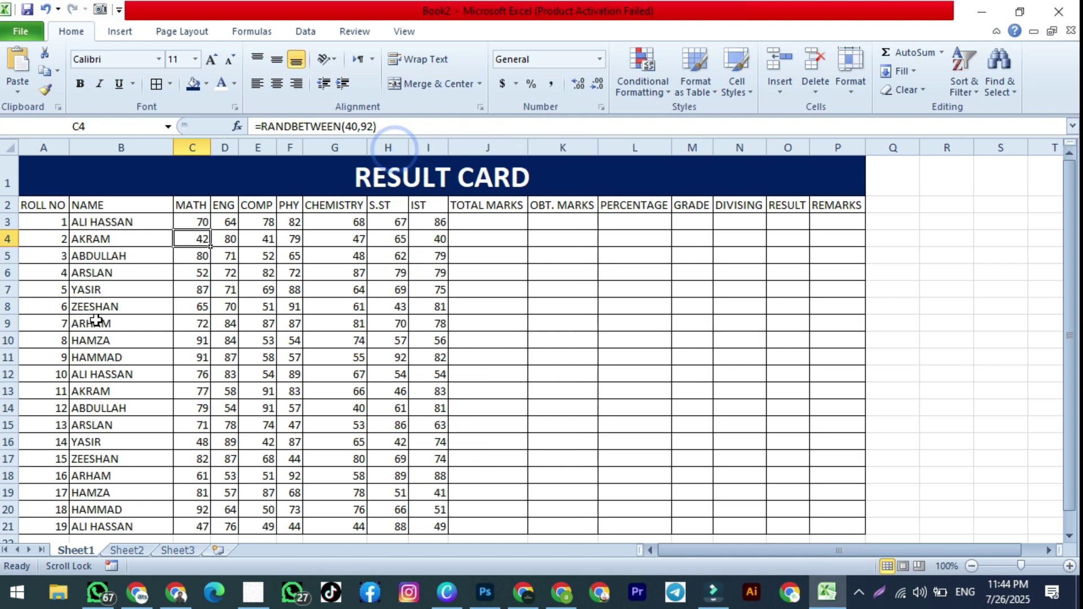
# - Try filling the TOTAL MARKS cells J3 to J21 with 700, and clear them again
pyautogui.click(474, 222)
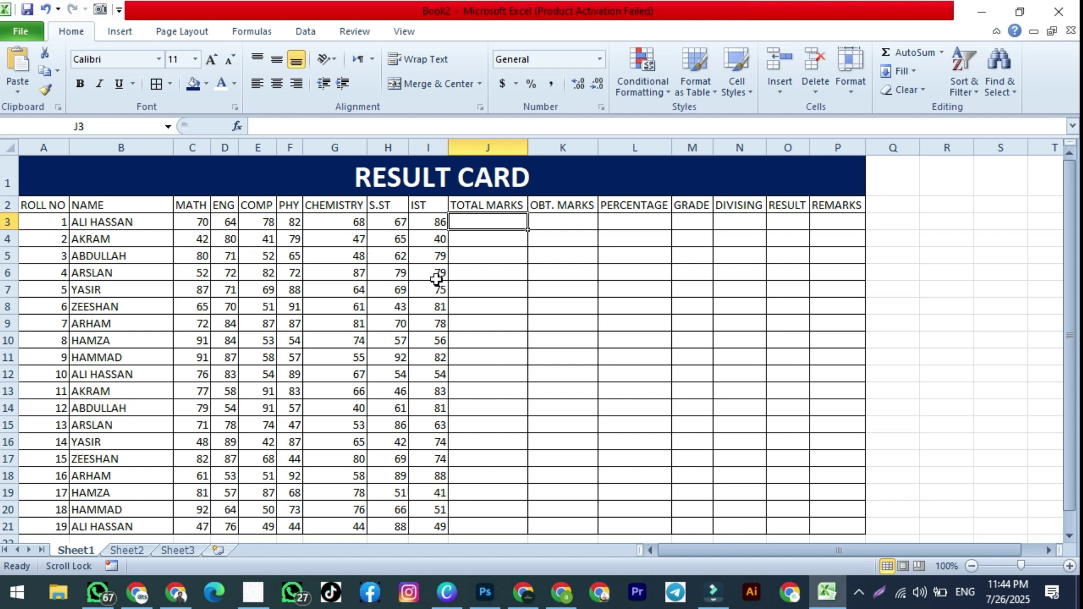
pyautogui.write('700')
pyautogui.press('Return')
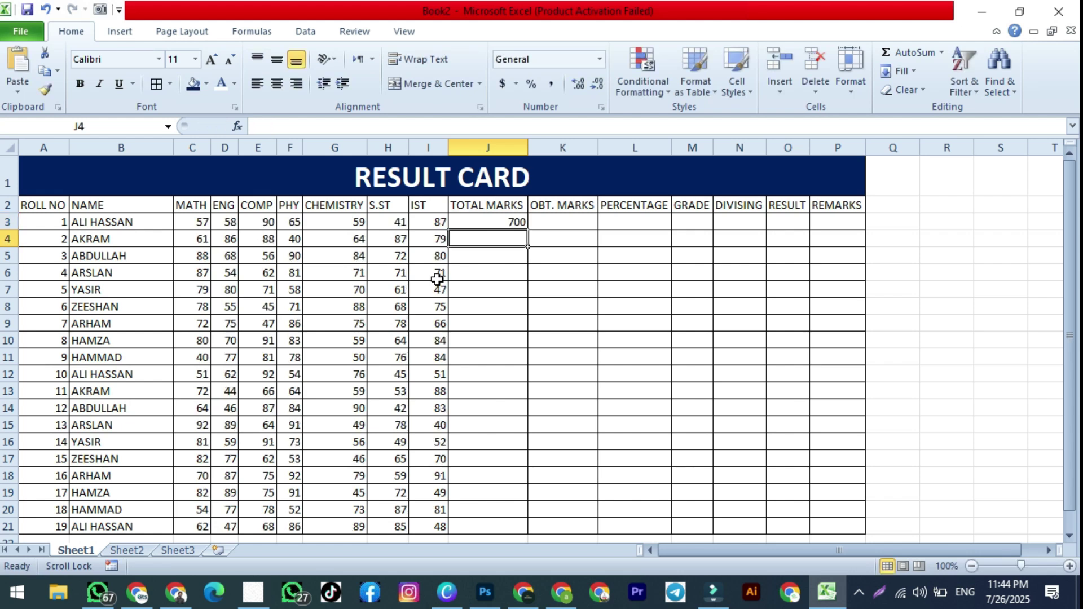
pyautogui.click(491, 223)
pyautogui.doubleClick(528, 230)
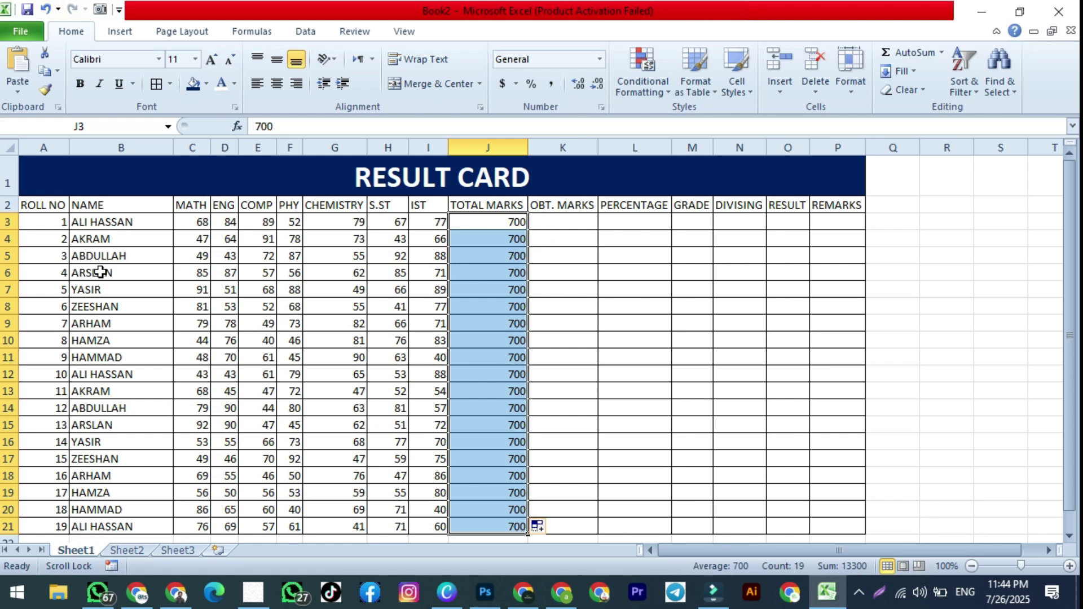
pyautogui.press('Delete')
# - Enter the formula =100+100+75+75+50+50 in the first TOTAL MARKS cell, J3
pyautogui.click(470, 230)
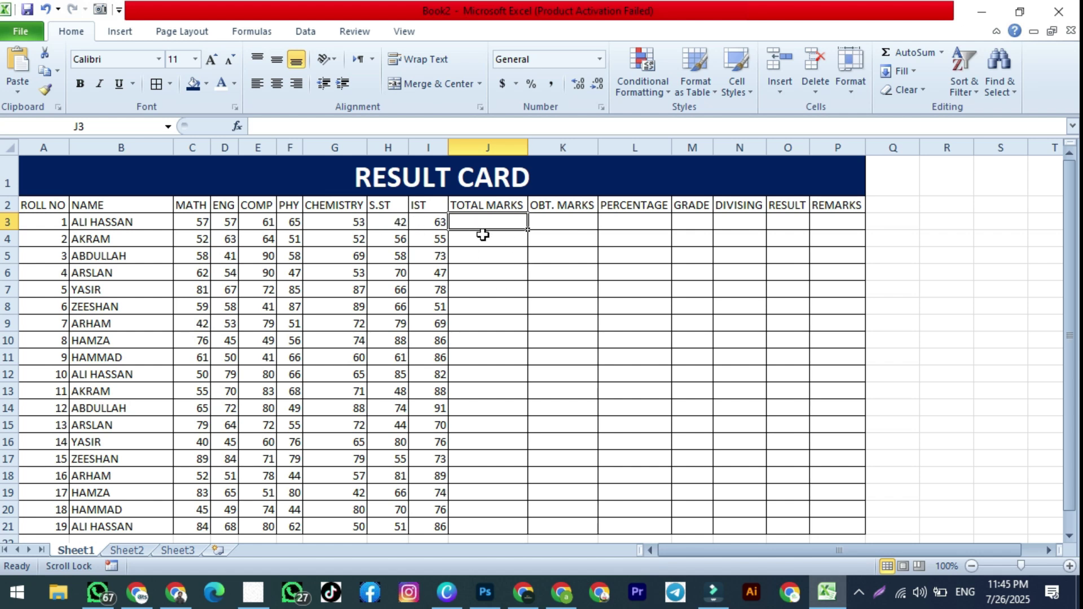
pyautogui.write('=')
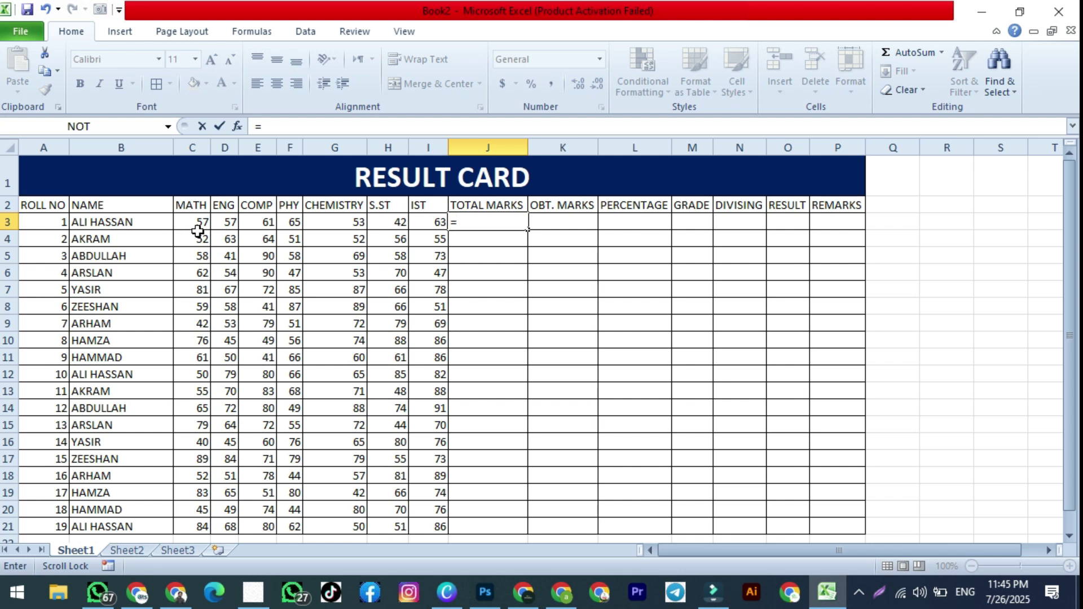
pyautogui.write('100+100+1')
pyautogui.press('BackSpace')
pyautogui.write('7')
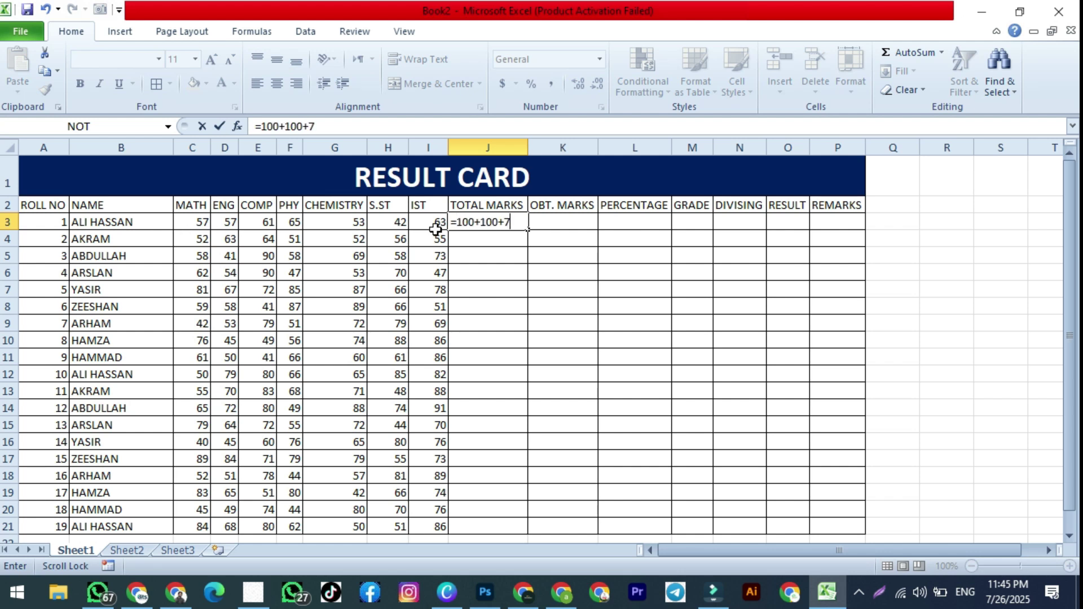
pyautogui.write('5+75+')
pyautogui.write('50+50')
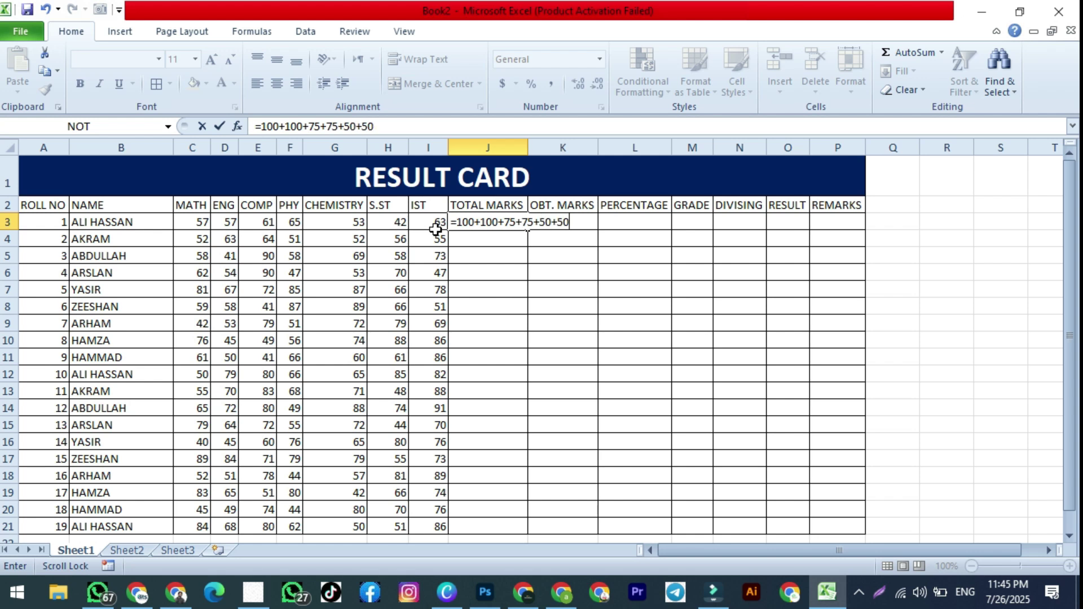
pyautogui.press('Return')
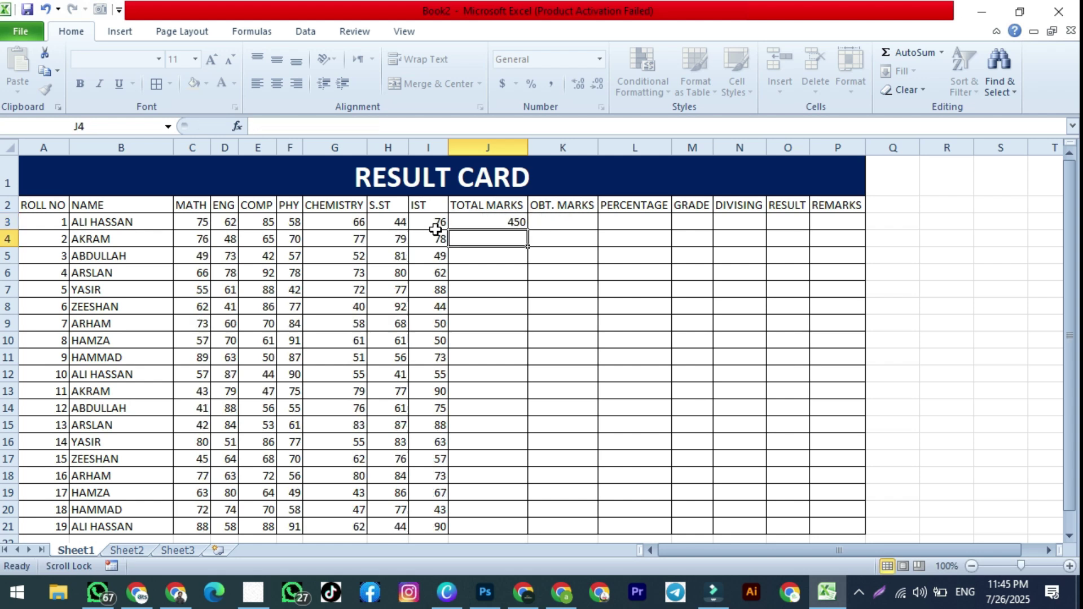
# - Copy the total marks formula from J3 down to J21
pyautogui.click(481, 223)
pyautogui.doubleClick(527, 229)
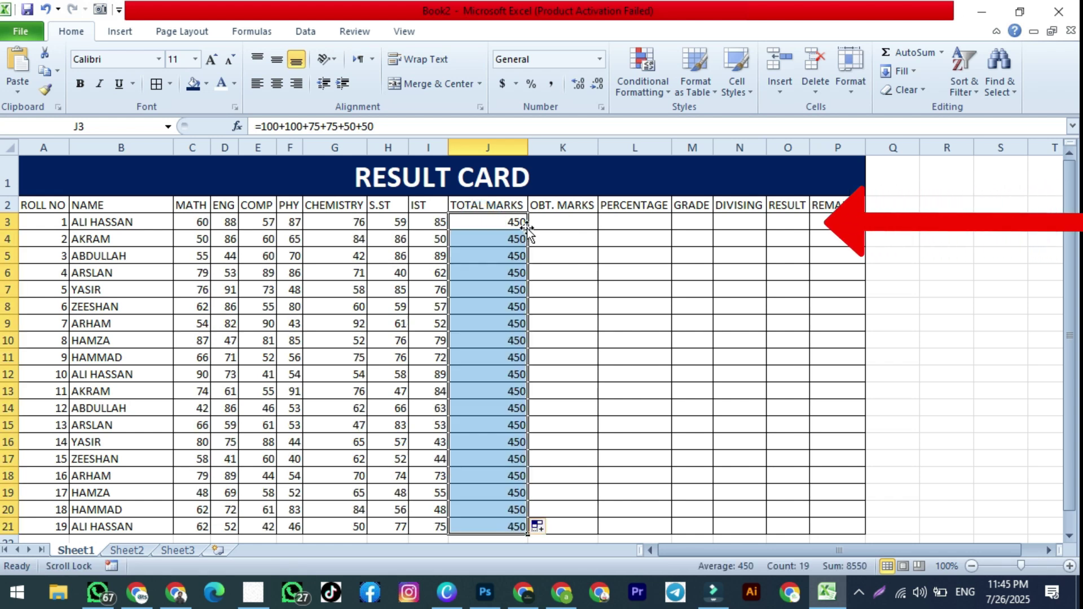
pyautogui.click(459, 218)
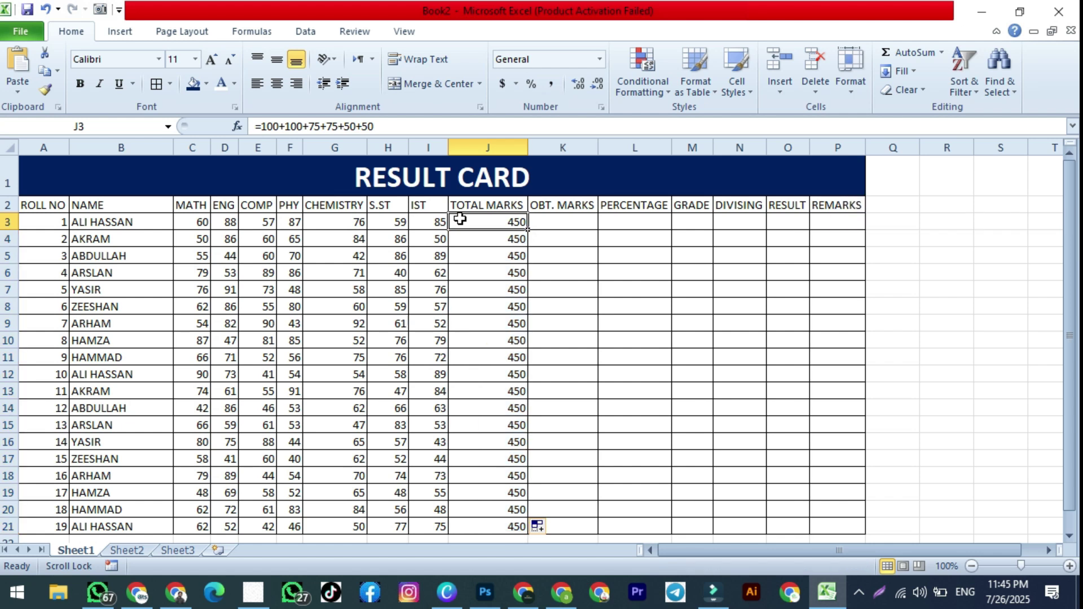
# - Enter the formula =SUM(C3:I3) in the first OBT. MARKS cell, K3, and copy it down to K21
pyautogui.click(555, 227)
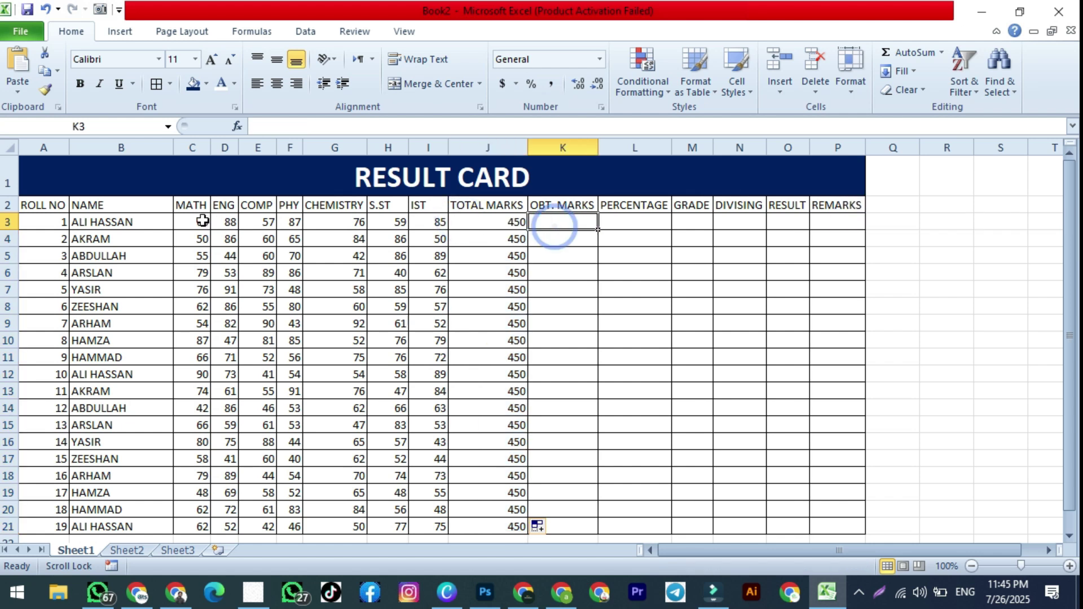
pyautogui.moveTo(201, 222); pyautogui.dragTo(423, 225)
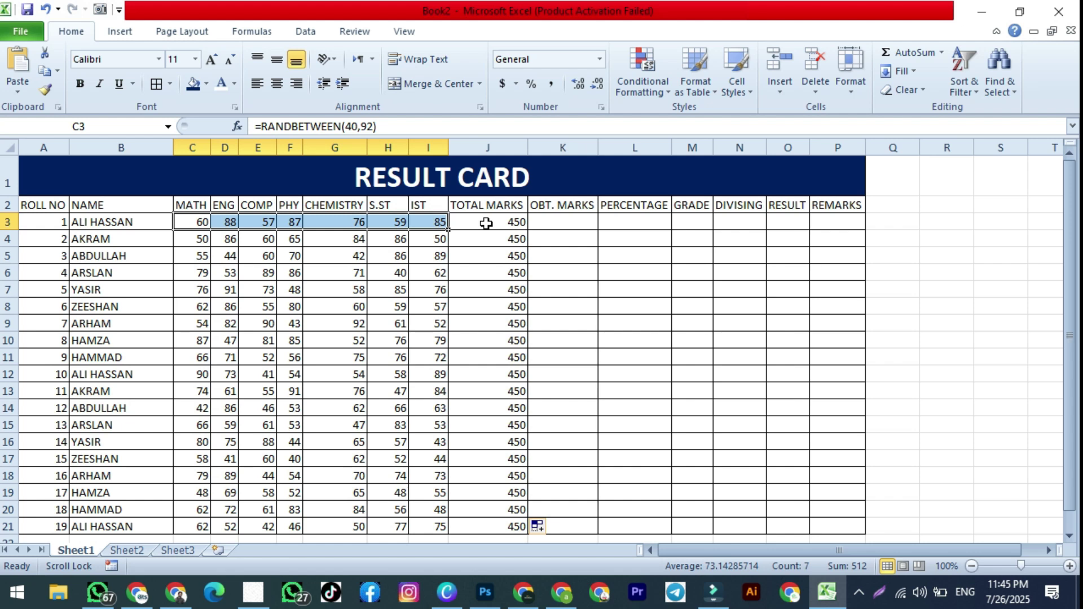
pyautogui.click(569, 223)
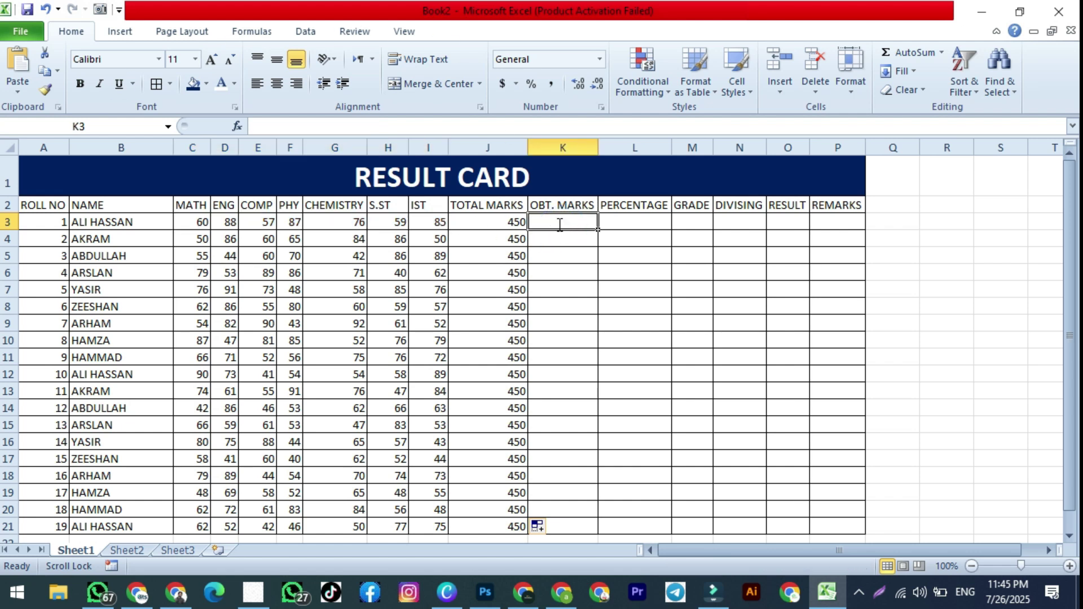
pyautogui.write('=SUM(')
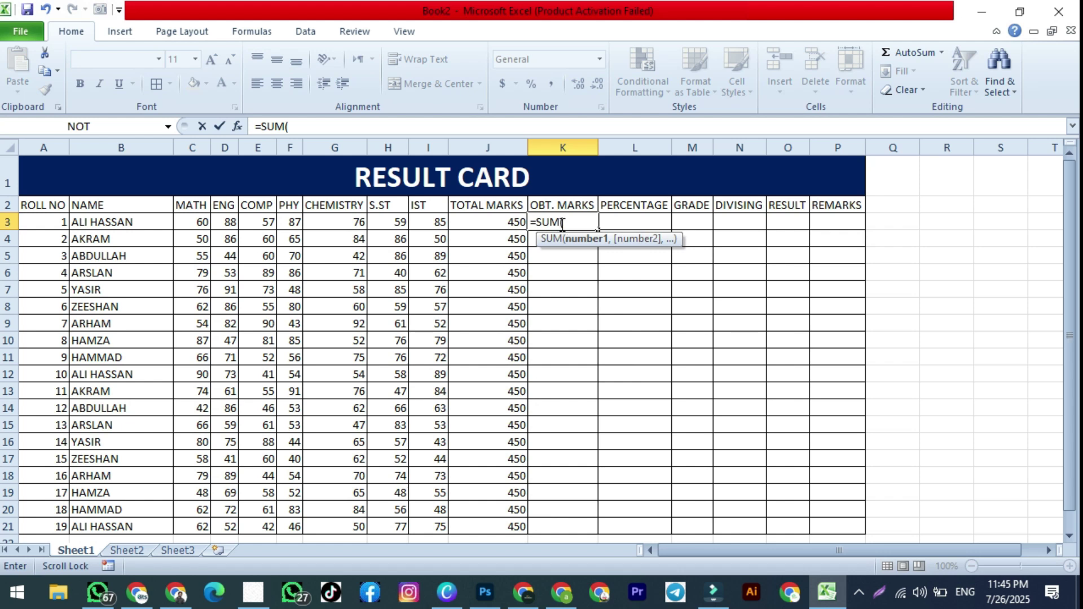
pyautogui.moveTo(189, 222); pyautogui.dragTo(424, 225)
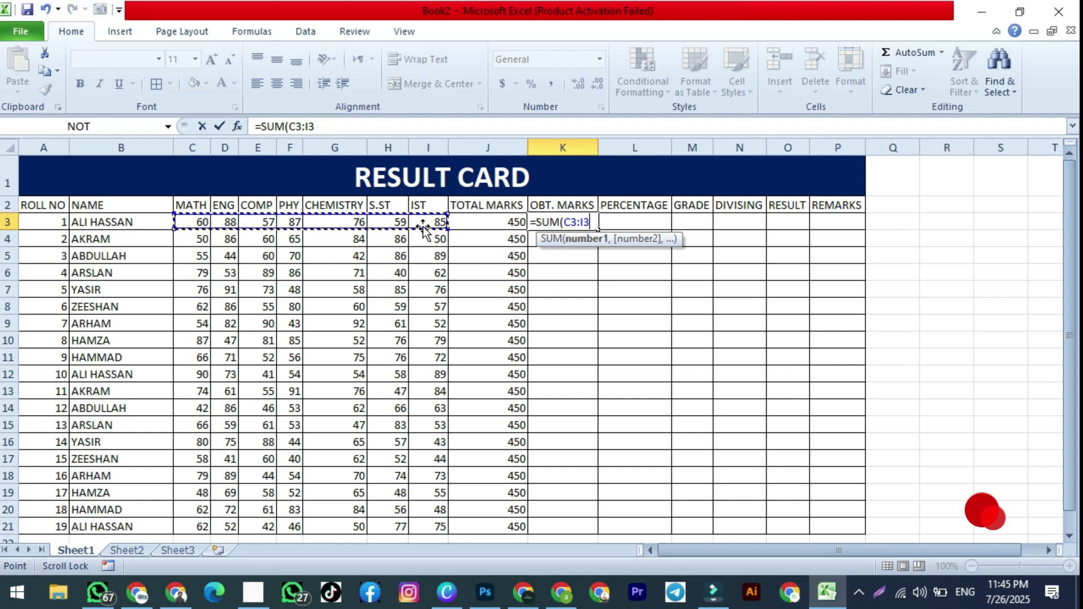
pyautogui.write(')')
pyautogui.press('Return')
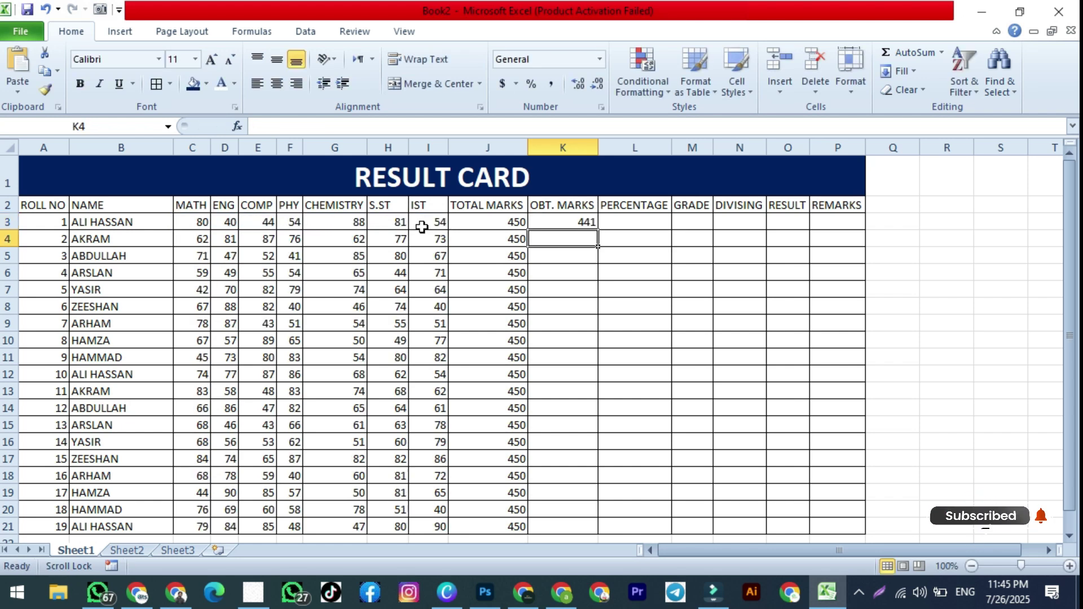
pyautogui.click(562, 222)
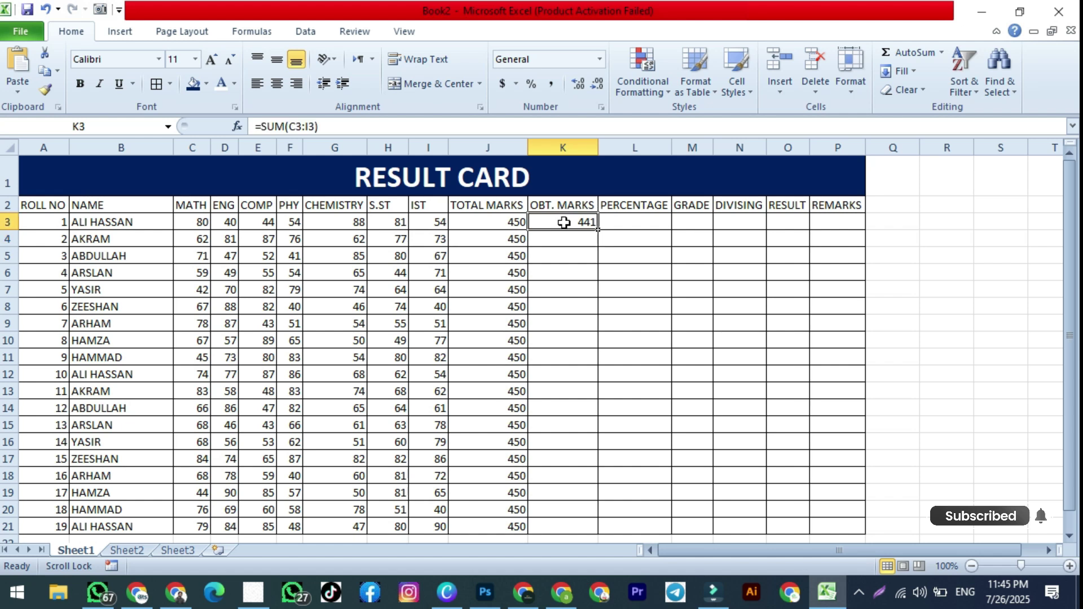
pyautogui.doubleClick(598, 231)
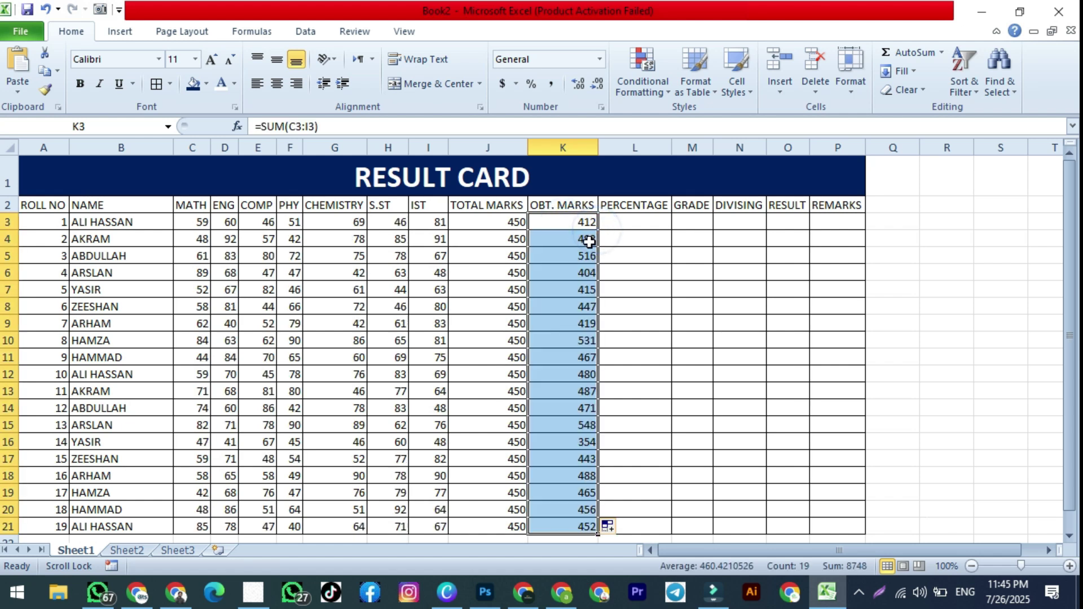
# - Enter the formula =K3*100/J3 in the first PERCENTAGE cell, L3, and copy it down to L21
pyautogui.click(632, 218)
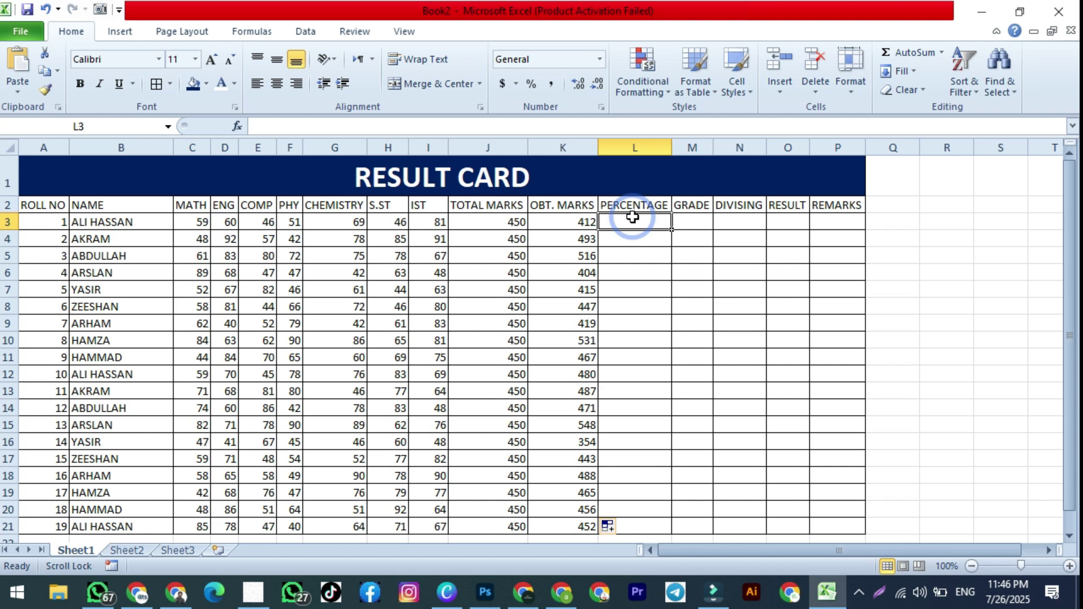
pyautogui.write('=')
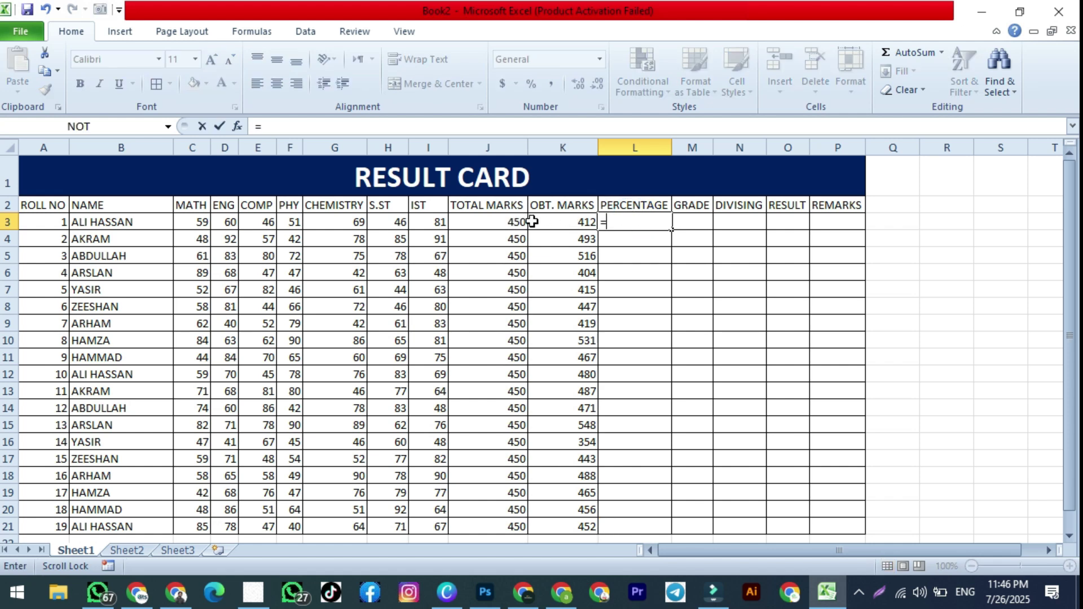
pyautogui.click(550, 222)
pyautogui.write('*100/')
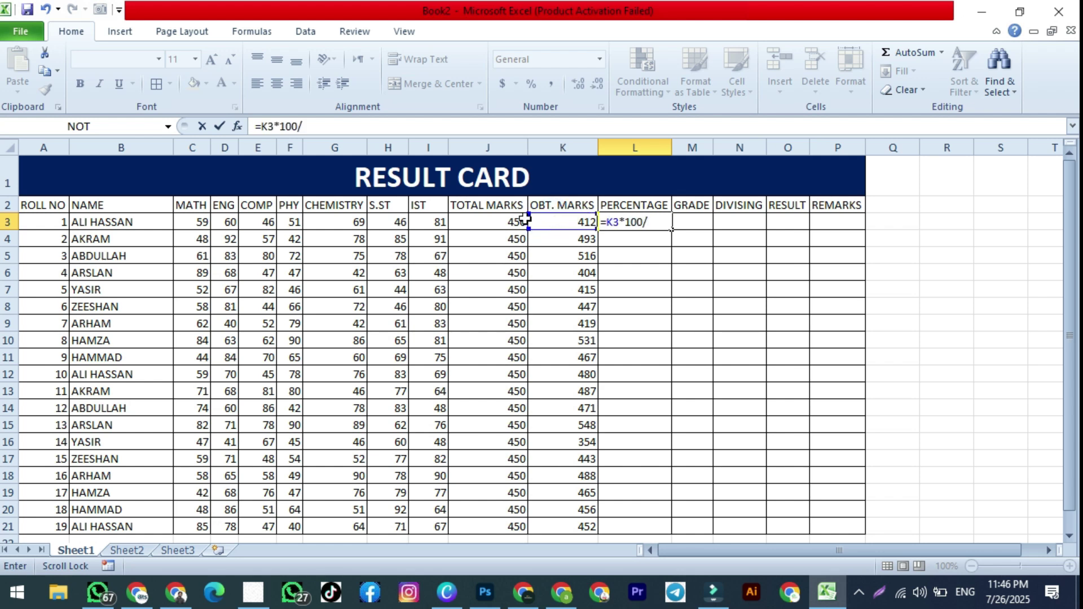
pyautogui.click(489, 221)
pyautogui.press('Return')
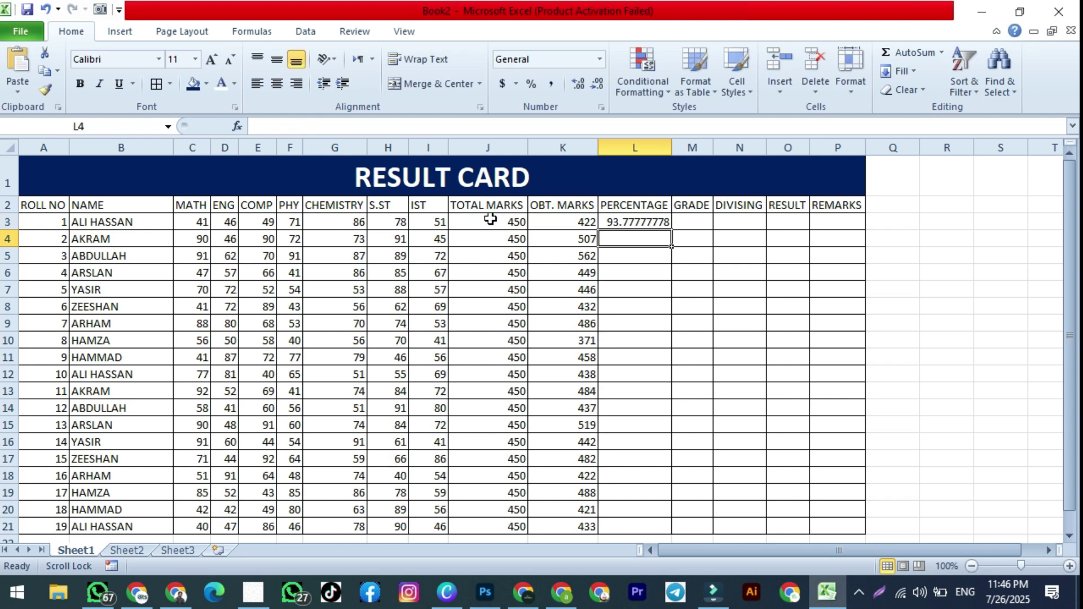
pyautogui.click(621, 224)
pyautogui.doubleClick(670, 230)
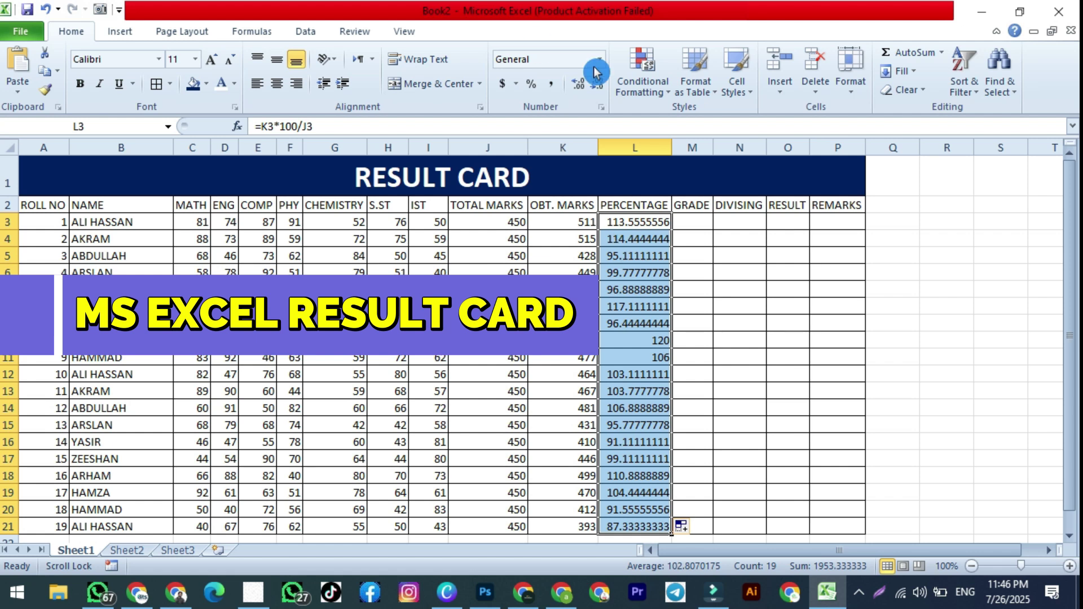
# - Widen the GRADE column and begin the grade formula in M3 with =IF(L3>=90,"A+"
pyautogui.moveTo(713, 147); pyautogui.dragTo(756, 147)
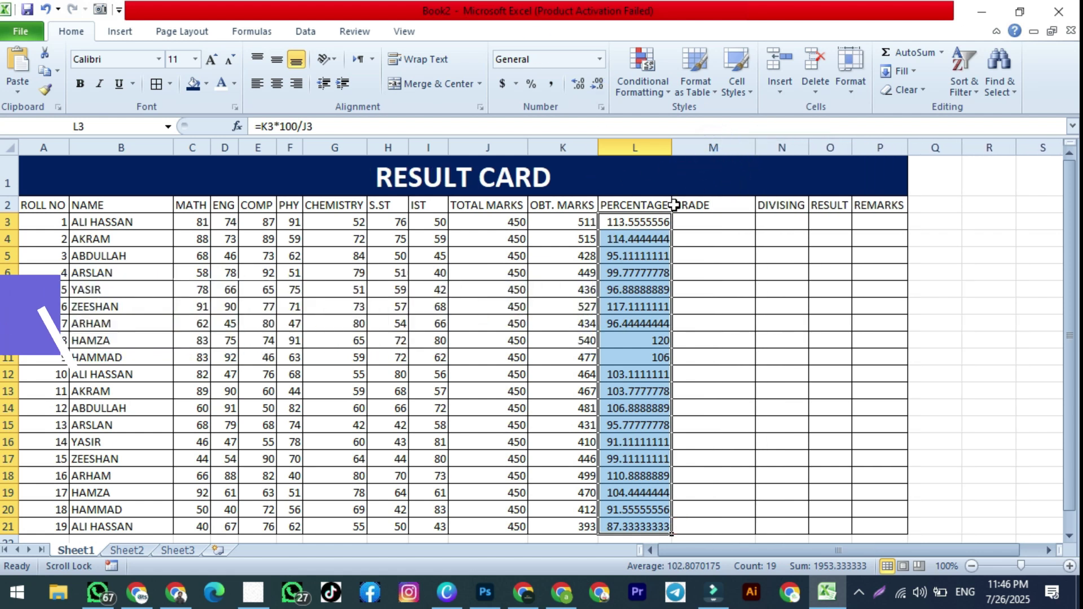
pyautogui.click(704, 224)
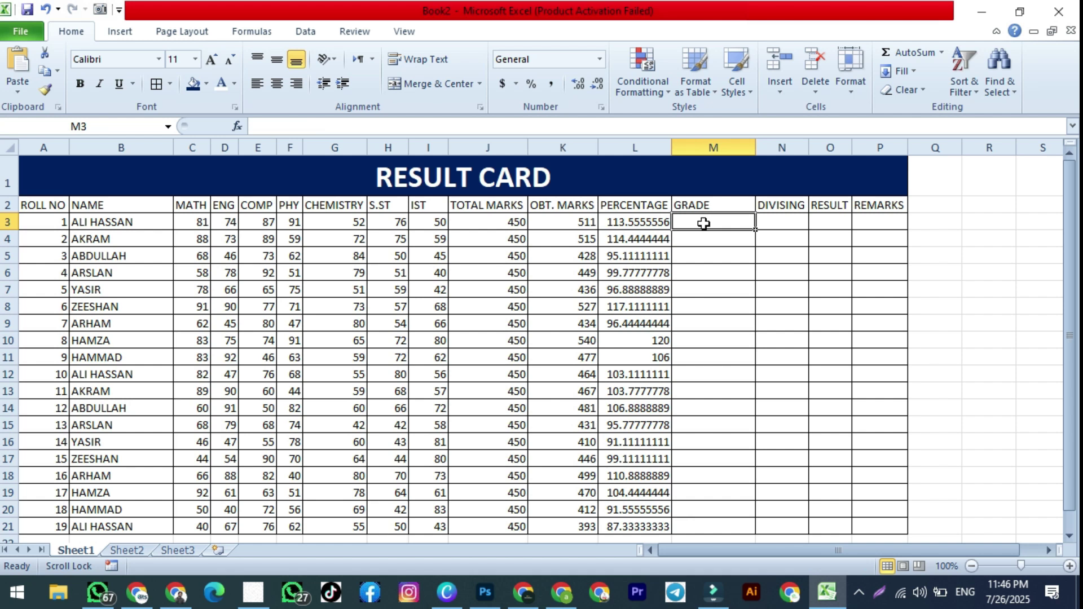
pyautogui.write('=IF(')
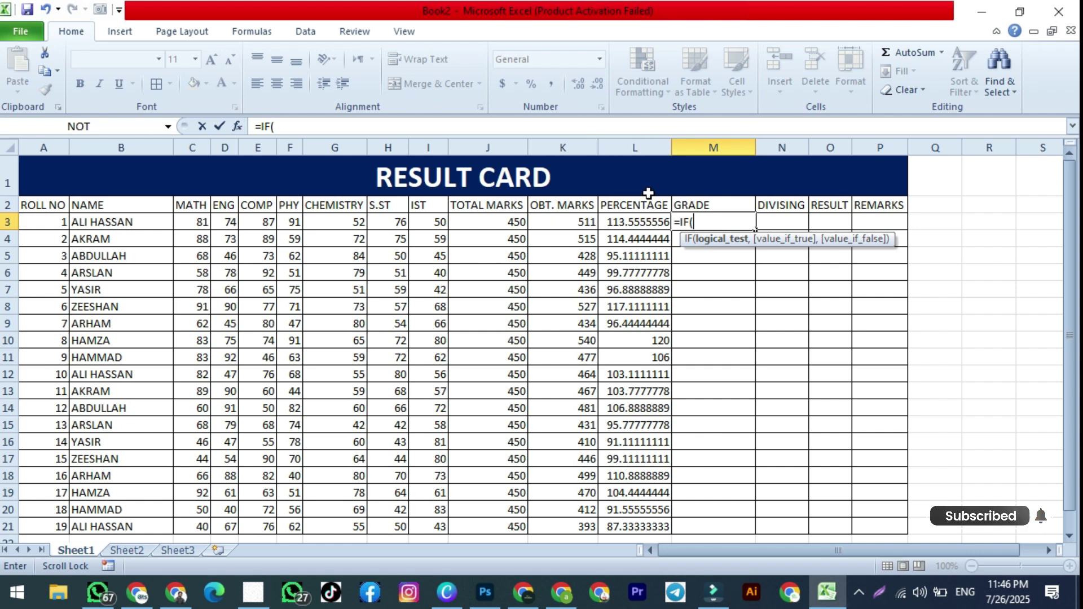
pyautogui.click(625, 222)
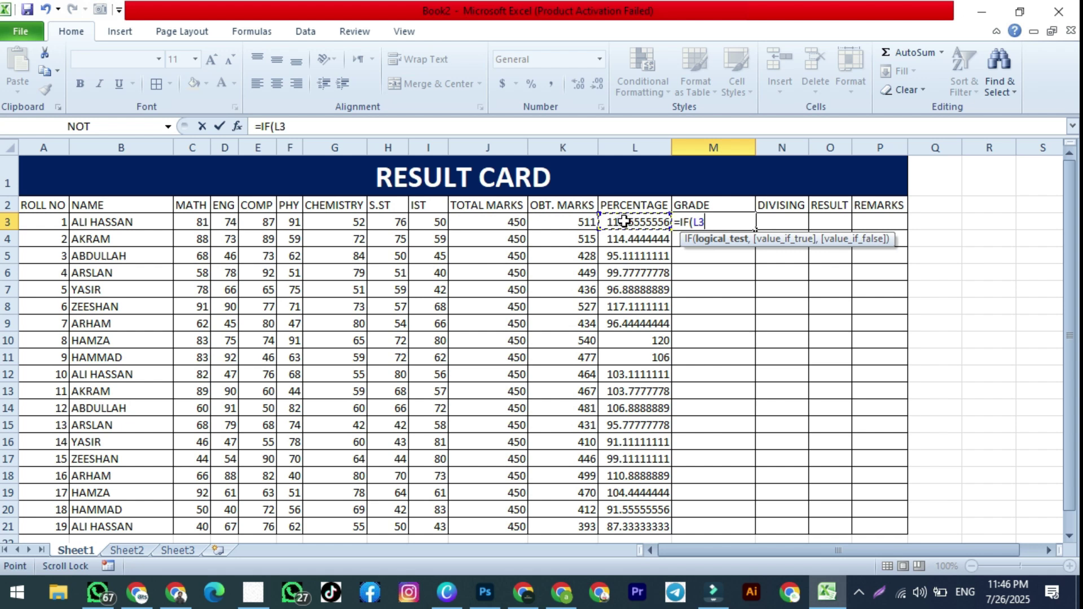
pyautogui.write('>')
pyautogui.write('90')
pyautogui.press('BackSpace')
pyautogui.press('BackSpace')
pyautogui.write('=90,"A+')
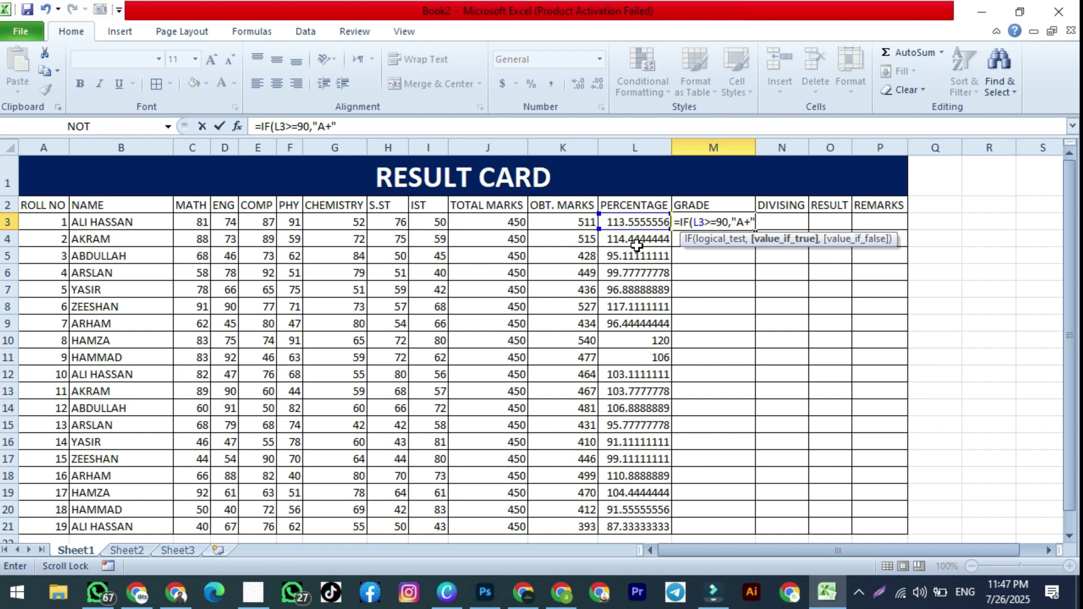
# - Extend the M3 grade formula with nested IF conditions giving "A" for L3>=80 and "B" for L3>=70
pyautogui.write(',')
pyautogui.write('IF(')
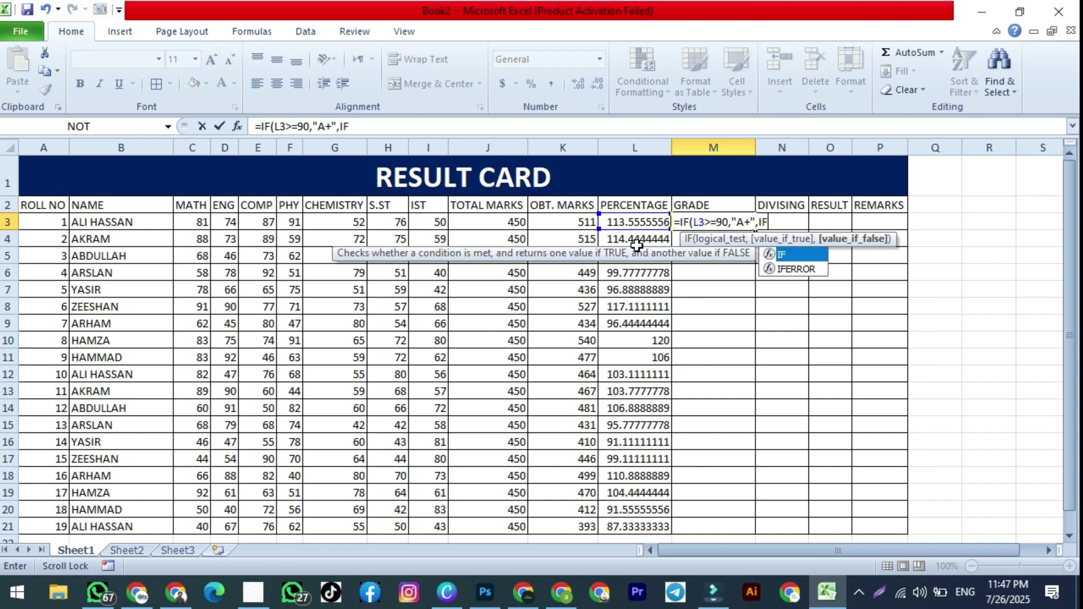
pyautogui.click(646, 224)
pyautogui.write('>')
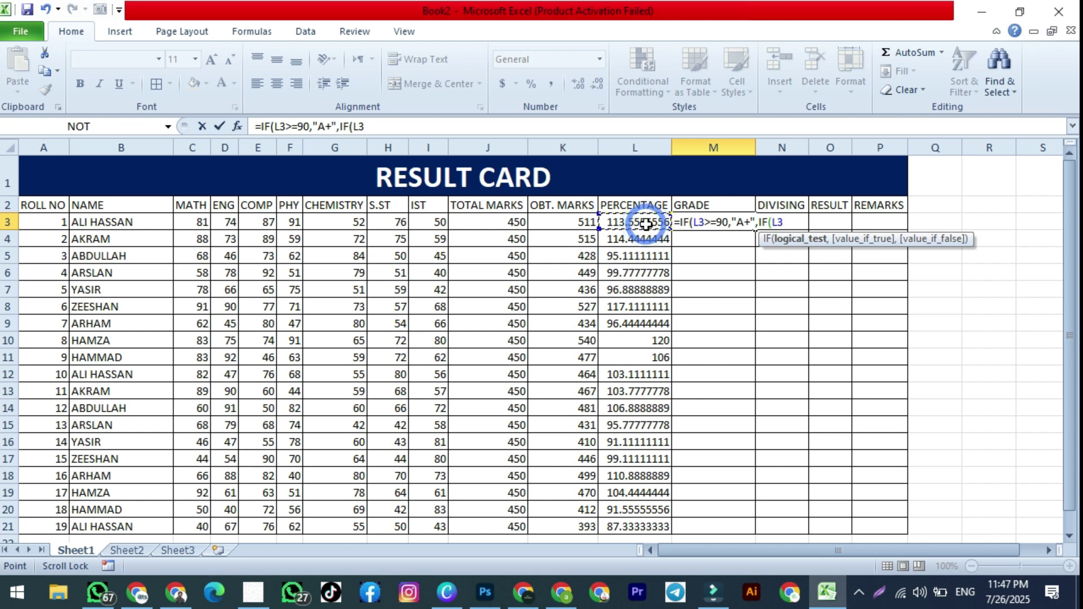
pyautogui.write('=80,"A",IF(')
pyautogui.click(646, 224)
pyautogui.click(646, 224)
pyautogui.write('70')
pyautogui.write(',"')
pyautogui.write('B"')
# - Add nested IF conditions to the M3 grade formula giving "C" for L3>=60 and "D" for L3>=50
pyautogui.write(',IF(')
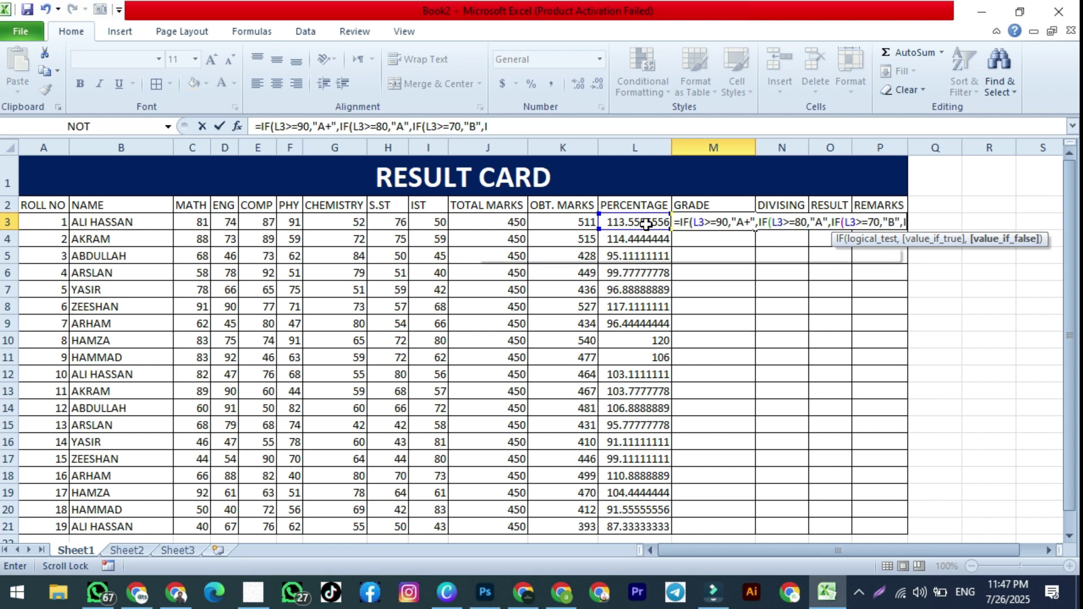
pyautogui.click(646, 224)
pyautogui.write('>=60')
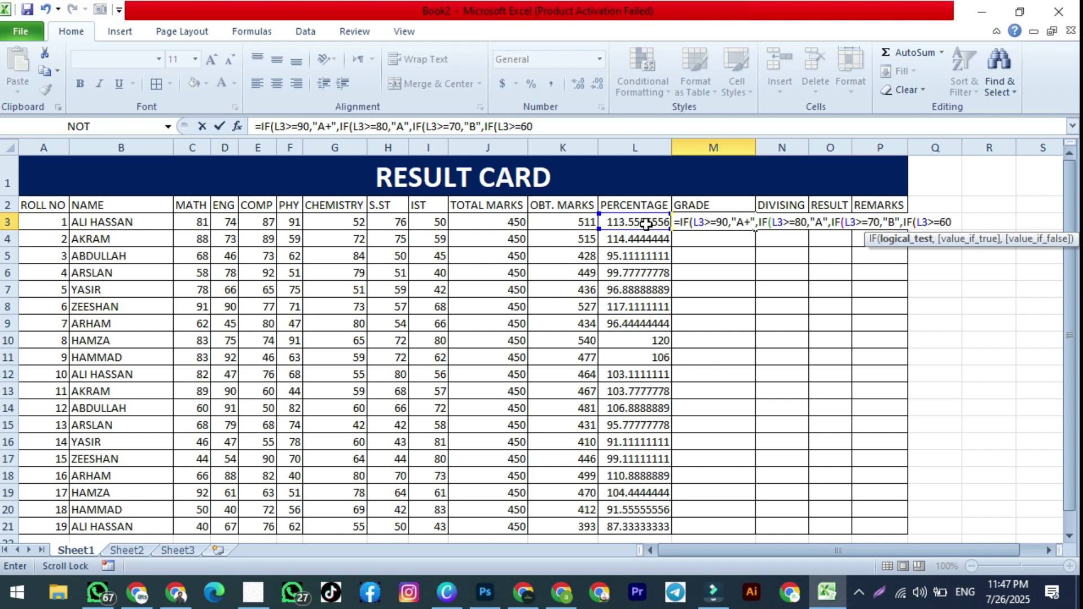
pyautogui.write(',"C"')
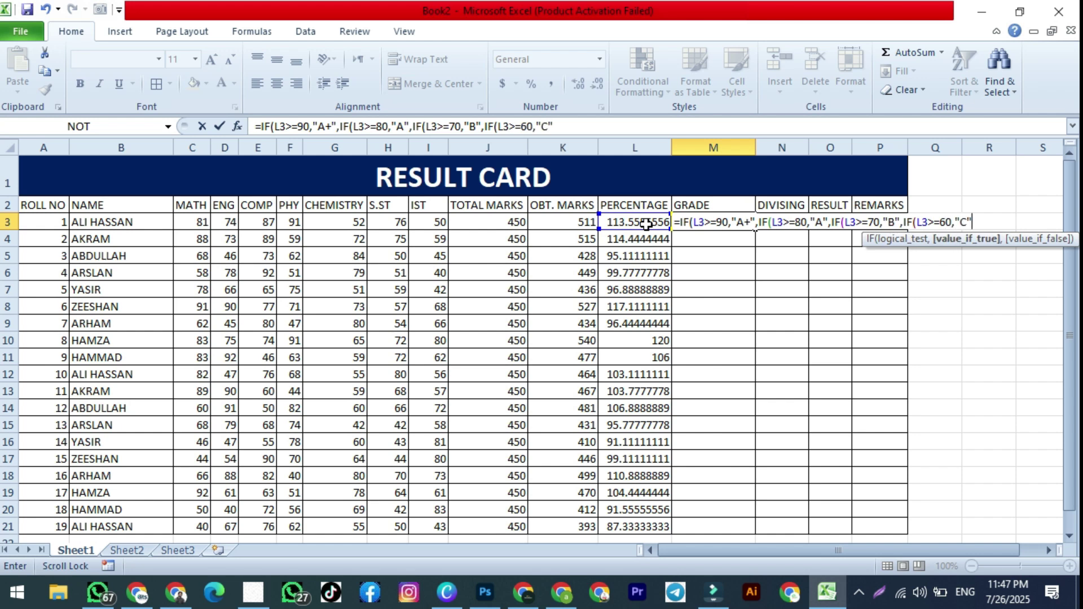
pyautogui.write(',IF(')
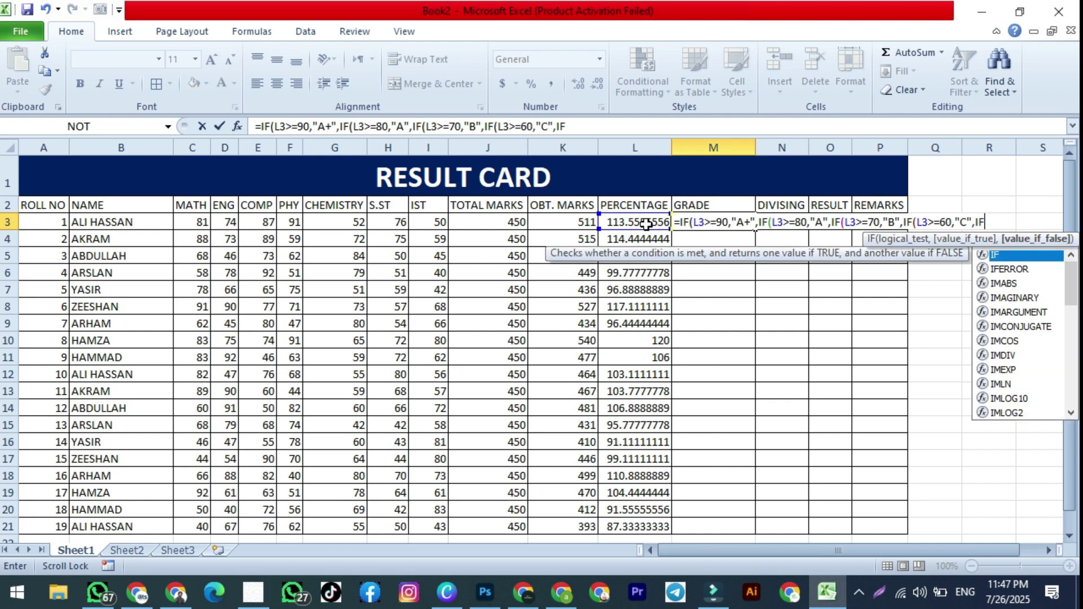
pyautogui.click(646, 224)
pyautogui.write('>')
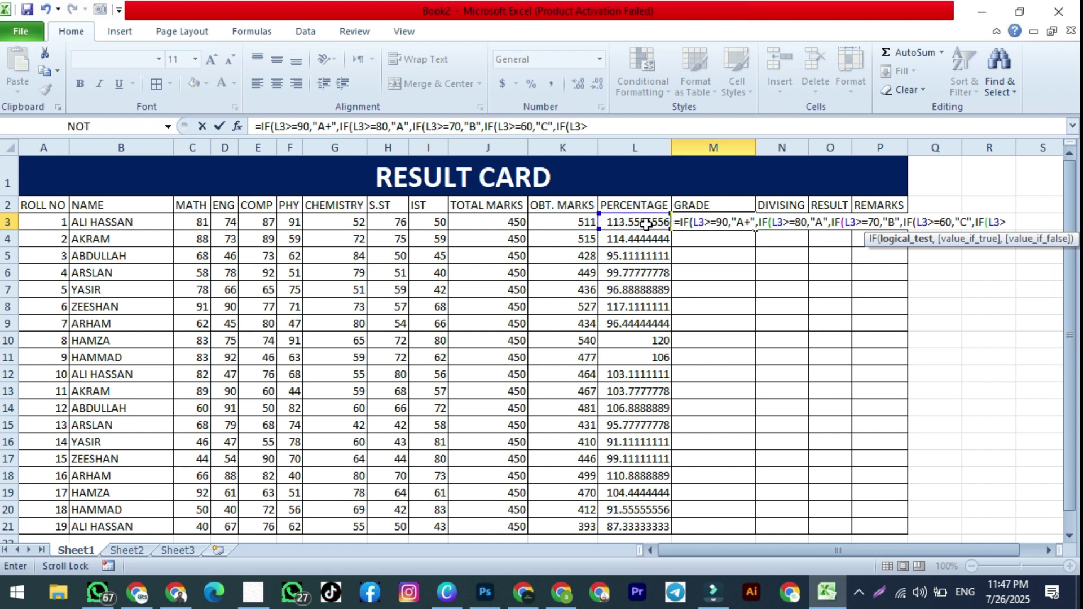
pyautogui.write('=50,"')
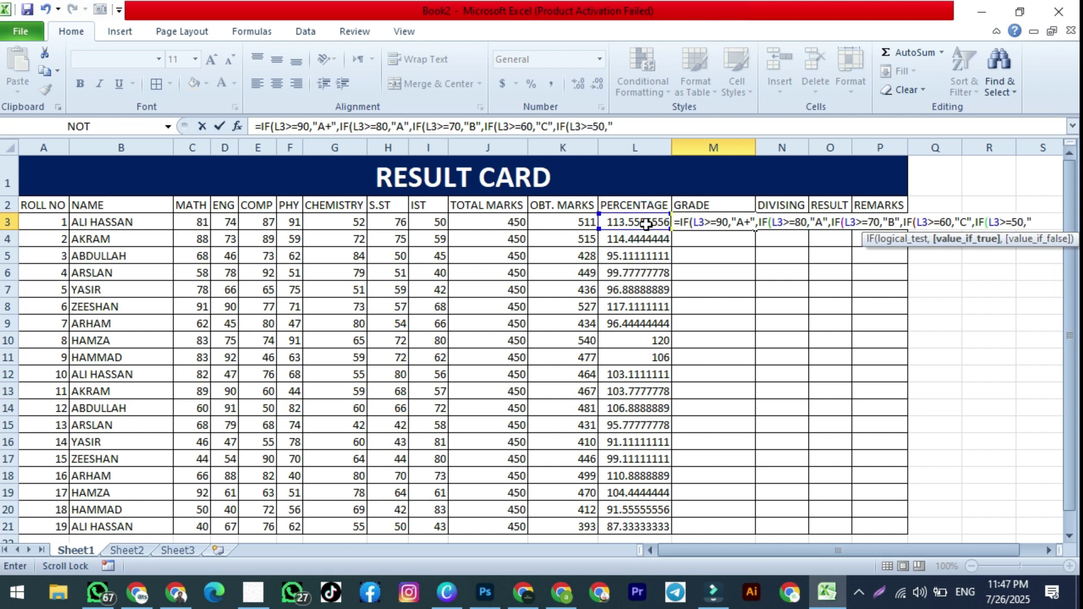
pyautogui.write('D",')
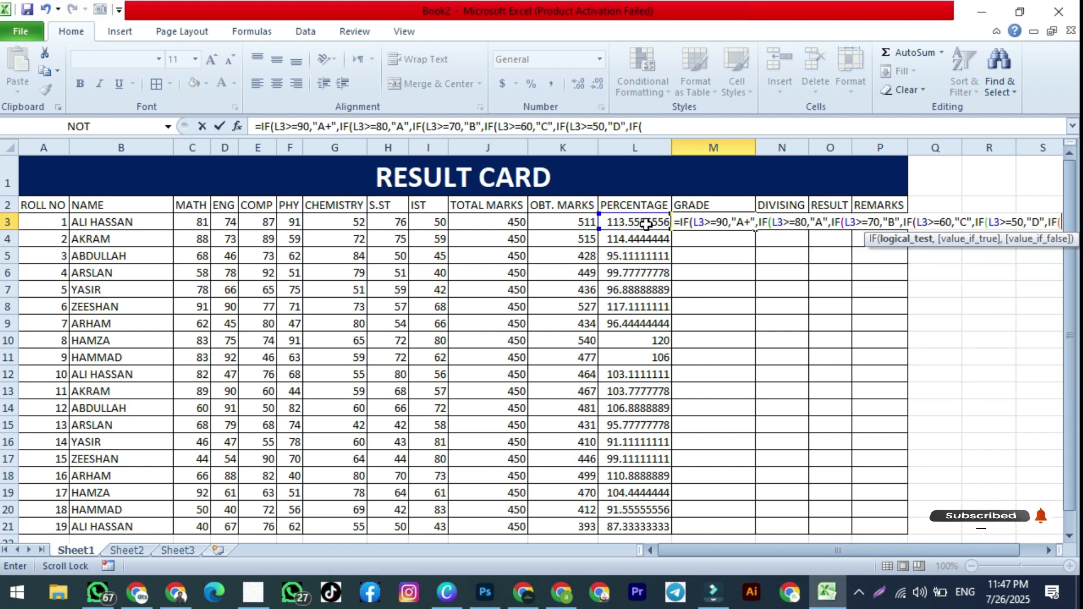
# - Complete the M3 grade formula with IF(L3<50,"FAIL") and all closing brackets, and copy it down to M21
pyautogui.write('IF(')
pyautogui.click(646, 224)
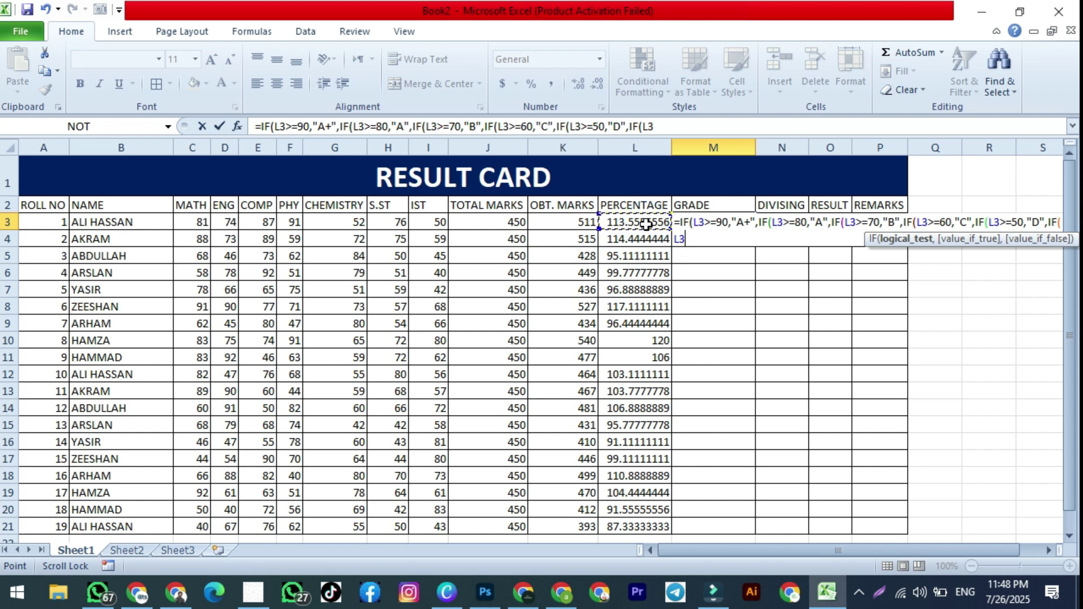
pyautogui.write('<')
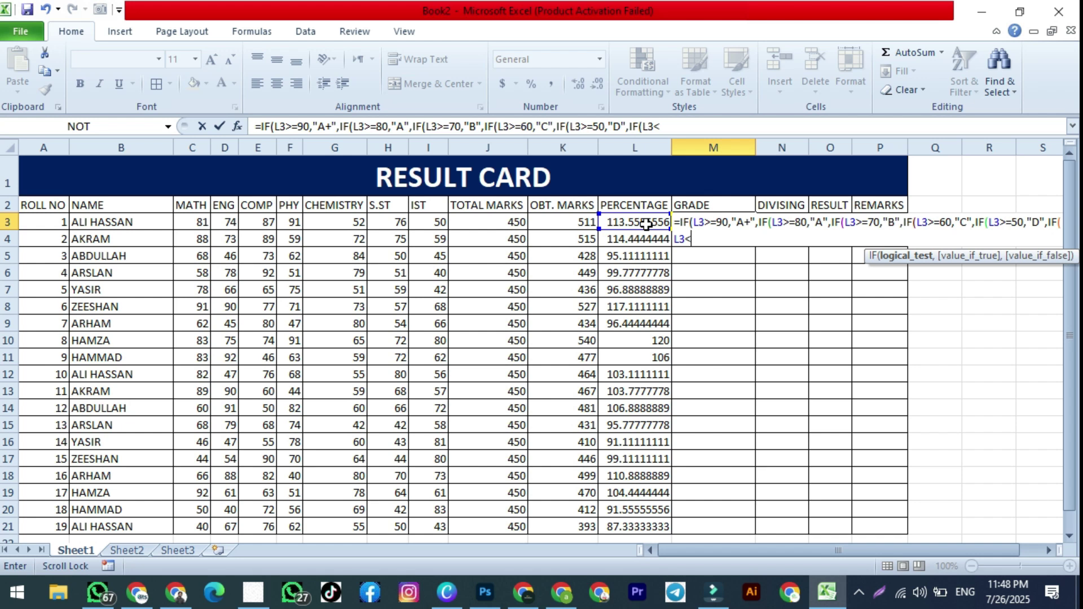
pyautogui.write('50,')
pyautogui.write(',"D"')
pyautogui.write(',IF(L3<50,"')
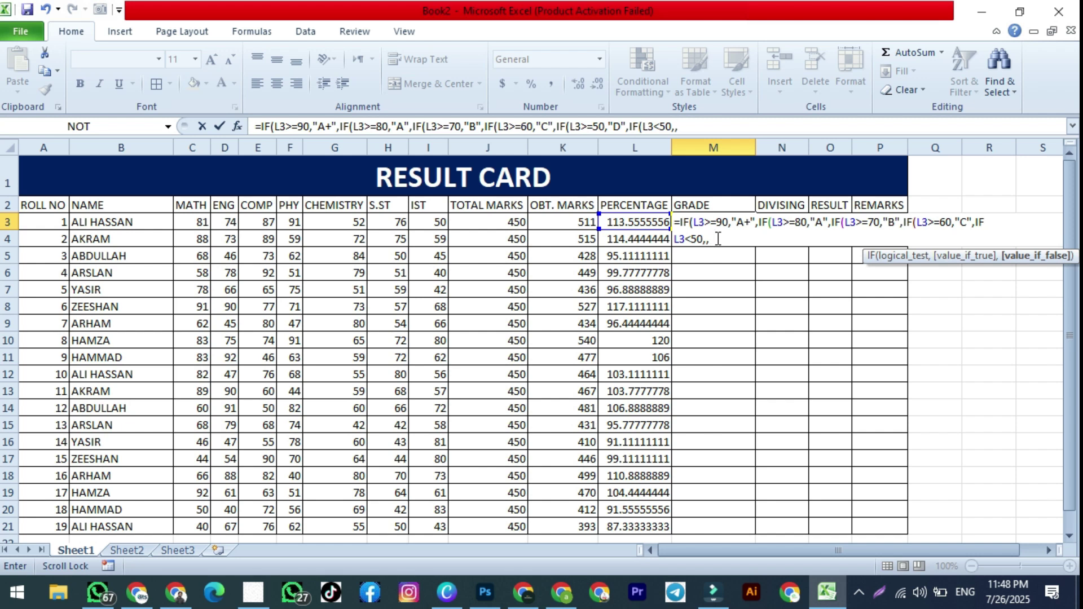
pyautogui.write('FAI')
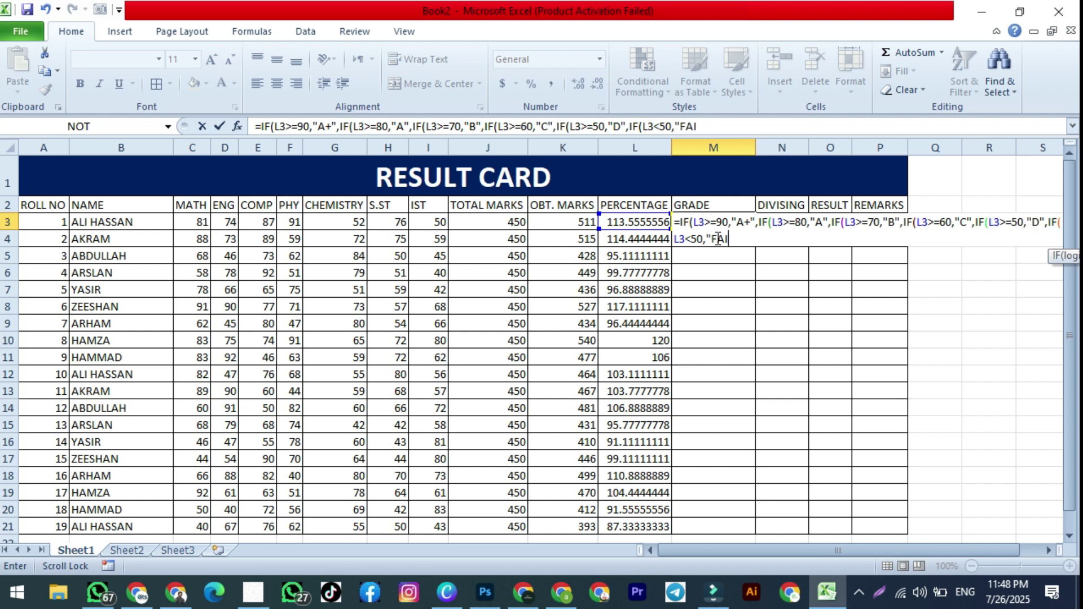
pyautogui.write('L"))))')
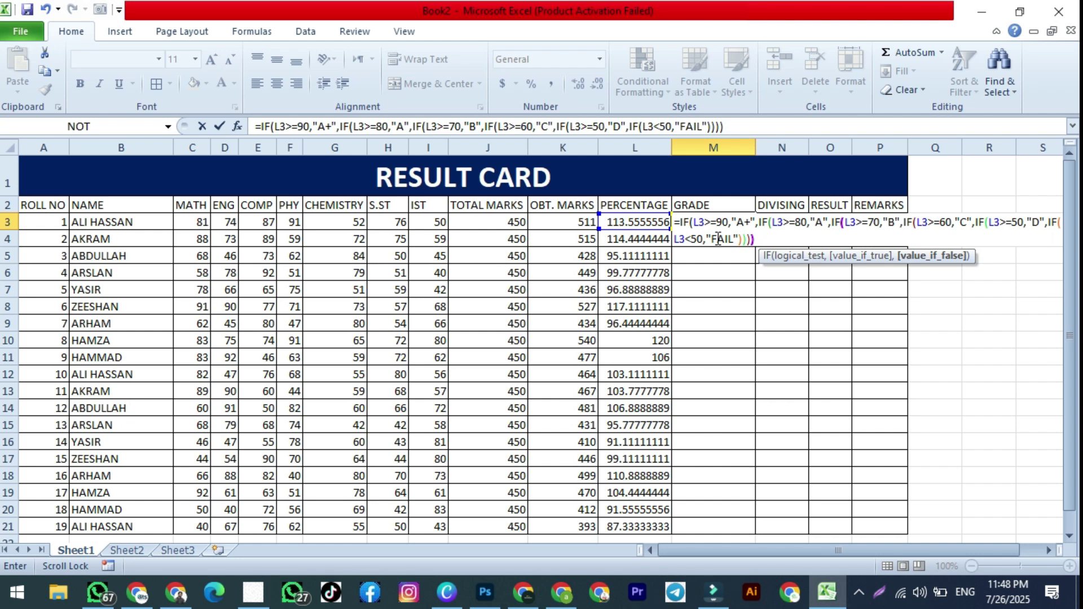
pyautogui.click(716, 239)
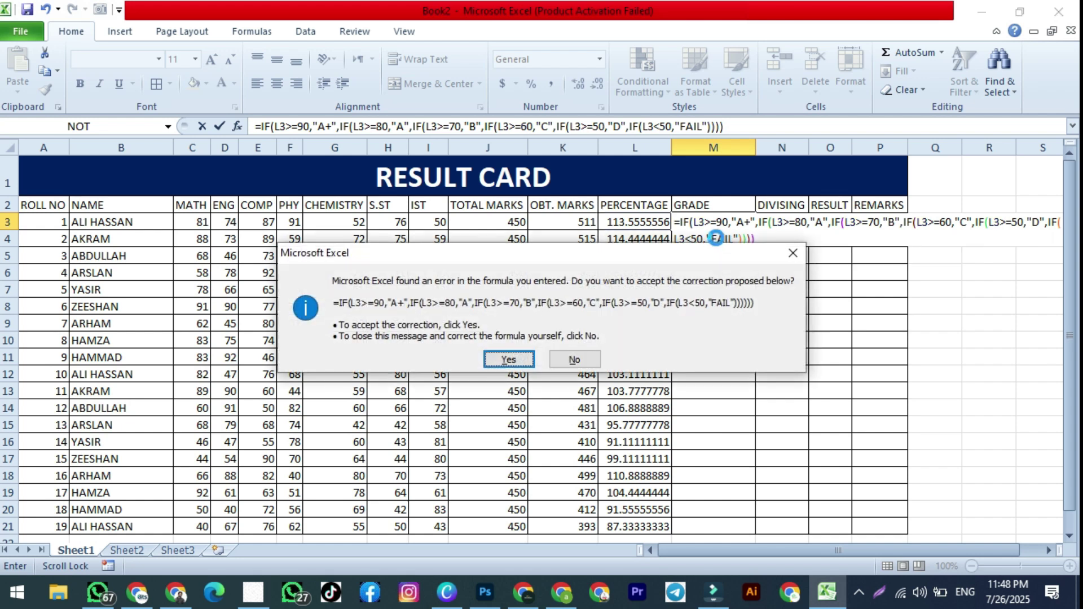
pyautogui.press('Return')
pyautogui.click(712, 223)
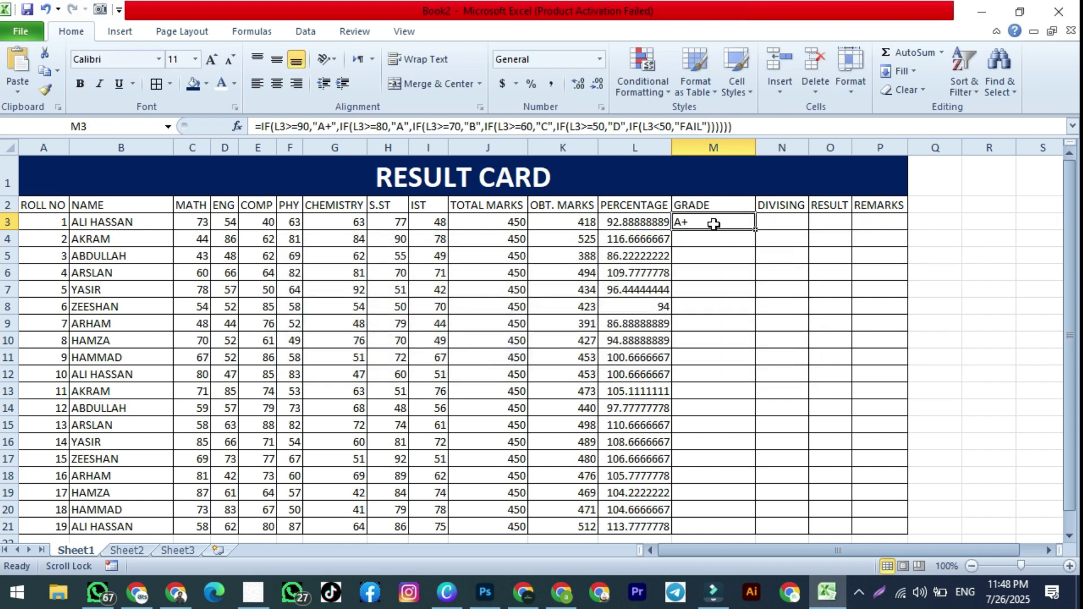
pyautogui.doubleClick(755, 231)
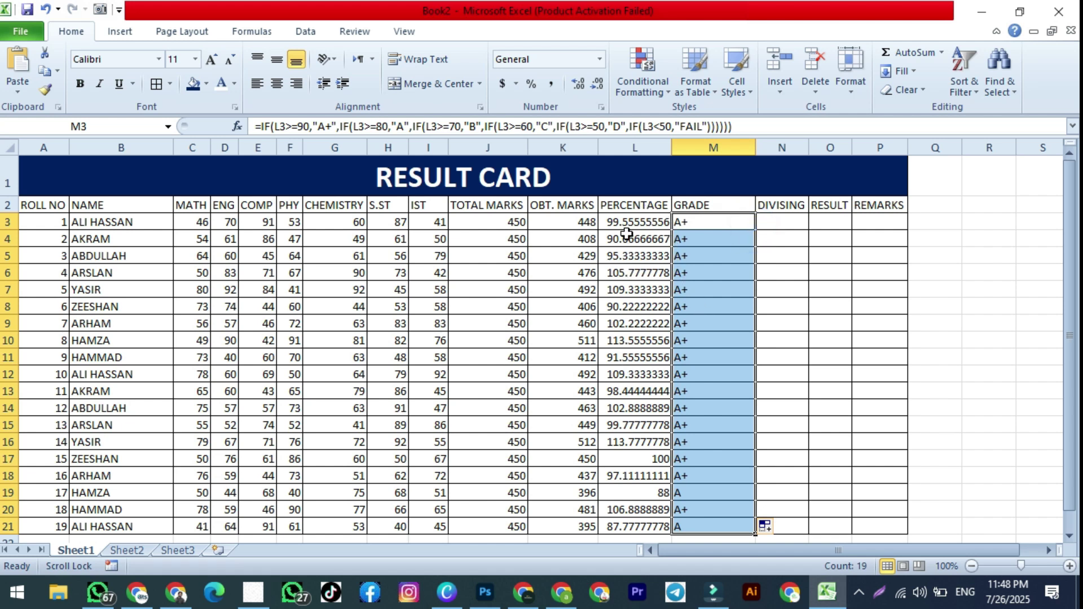
# - Replace the row 4 marks in C4:F4 with 2, 2, 3 and 2
pyautogui.click(202, 234)
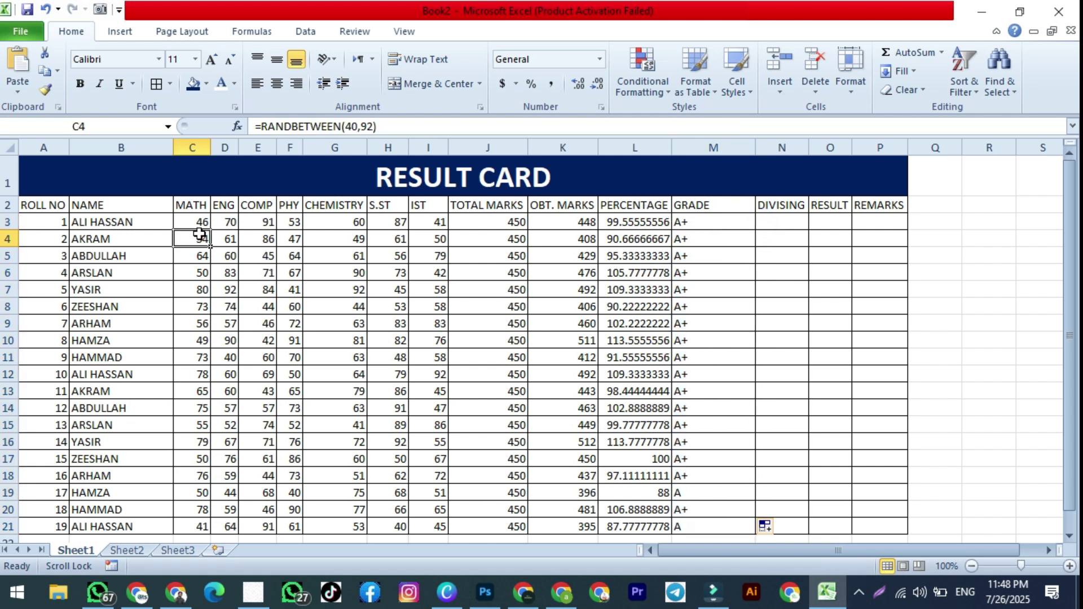
pyautogui.write('2')
pyautogui.press('Tab')
pyautogui.write('2')
pyautogui.press('Tab')
pyautogui.write('3')
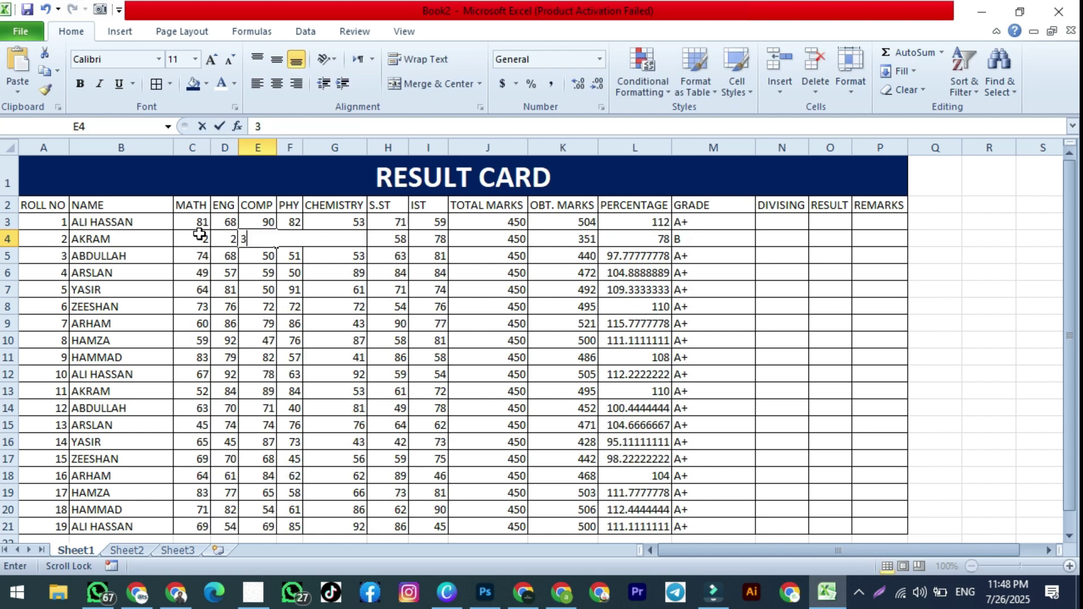
pyautogui.press('Tab')
pyautogui.write('2')
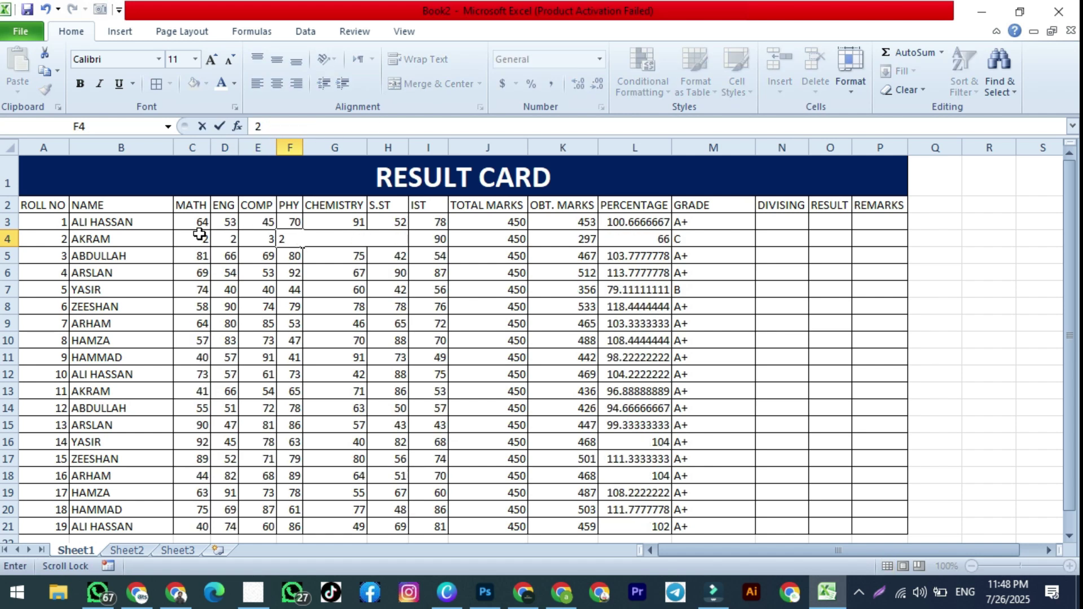
pyautogui.press('Tab')
# - Replace the row 6 MATH, ENG and COMP marks with 32, 33 and 34
pyautogui.click(199, 271)
pyautogui.write('2')
pyautogui.press('Tab')
pyautogui.write('3')
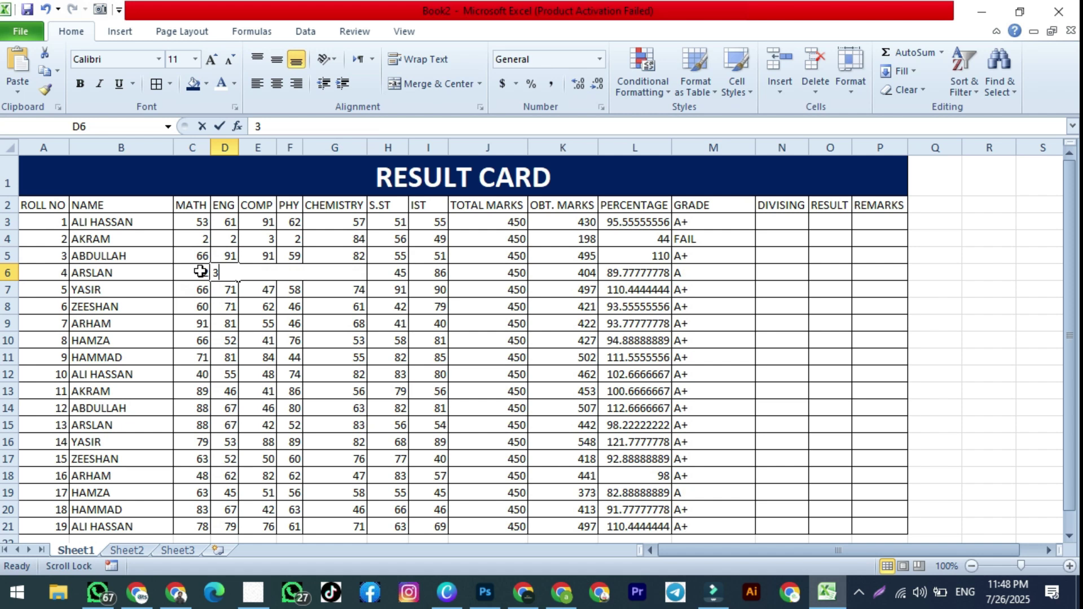
pyautogui.write('3')
pyautogui.press('Tab')
pyautogui.write('34')
pyautogui.press('Return')
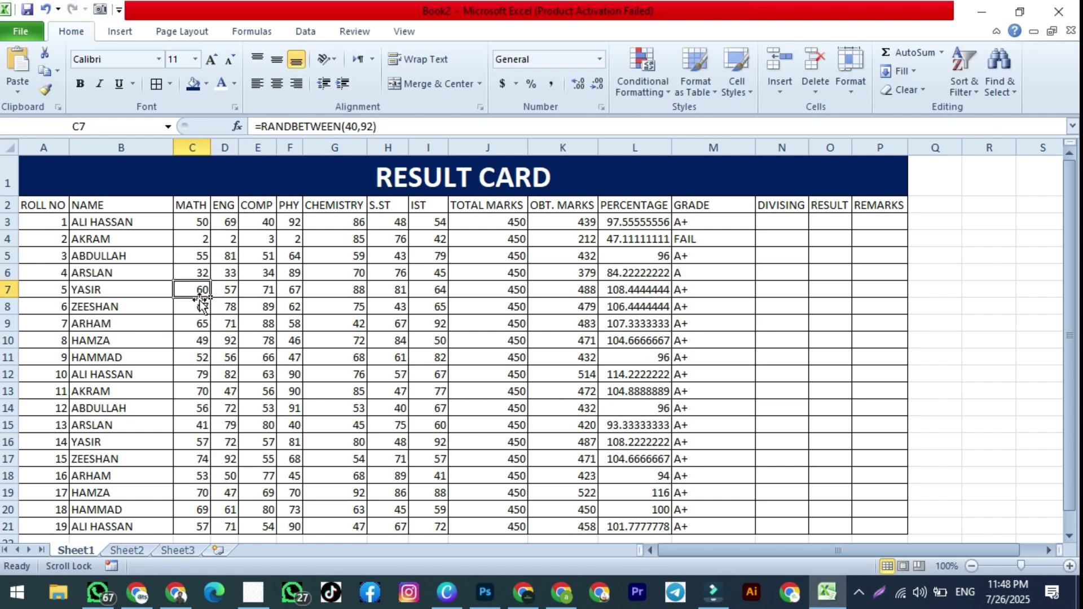
# - Enter 31 in C7 and fill the descending MATH series from C6:C7 down to C21
pyautogui.write('31')
pyautogui.press('Return')
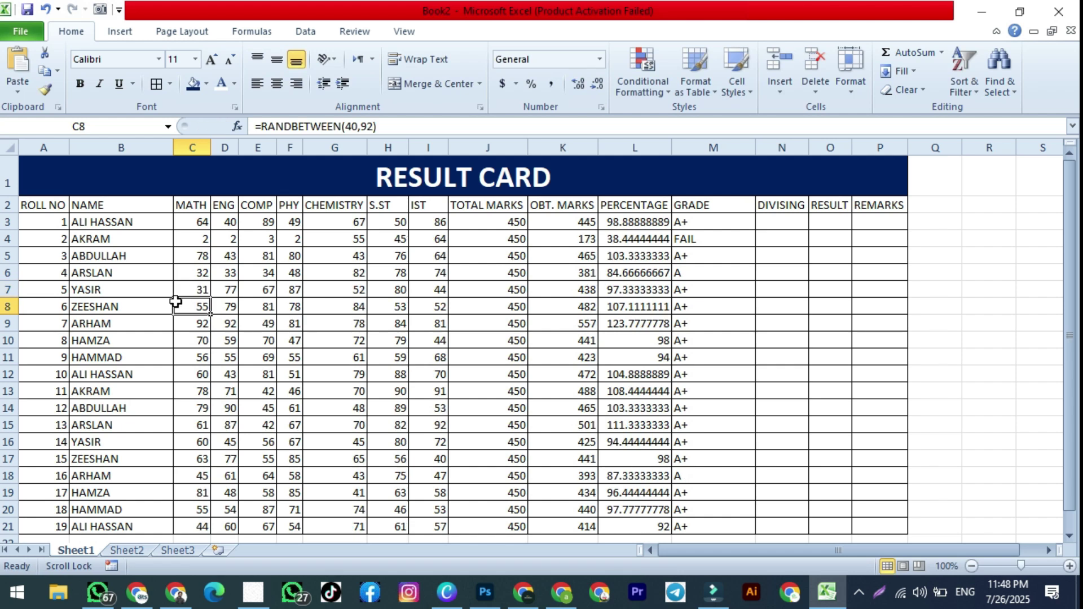
pyautogui.moveTo(195, 273); pyautogui.dragTo(208, 533)
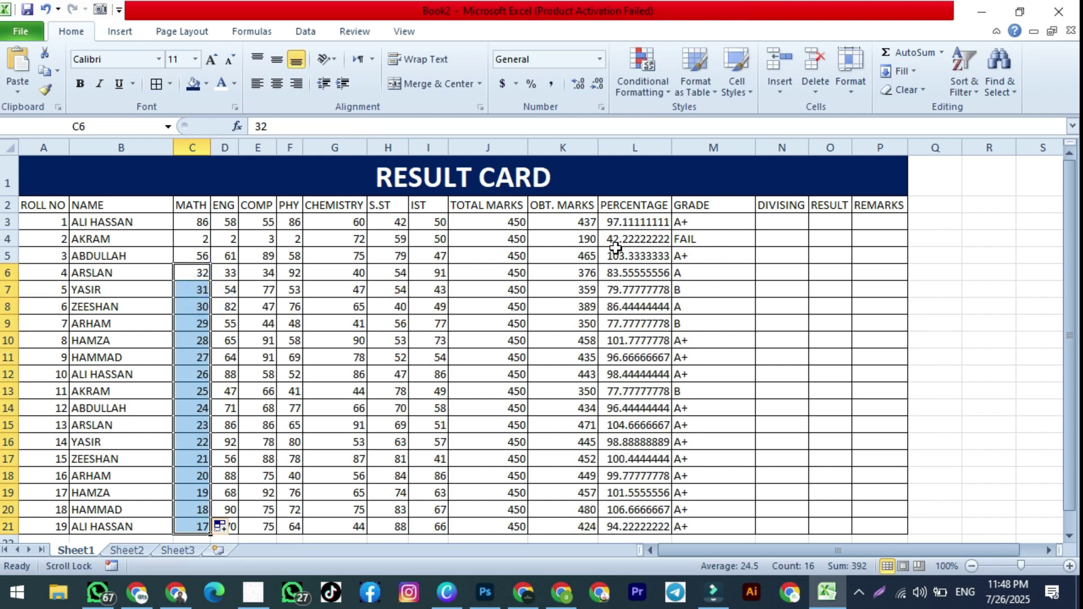
pyautogui.click(202, 237)
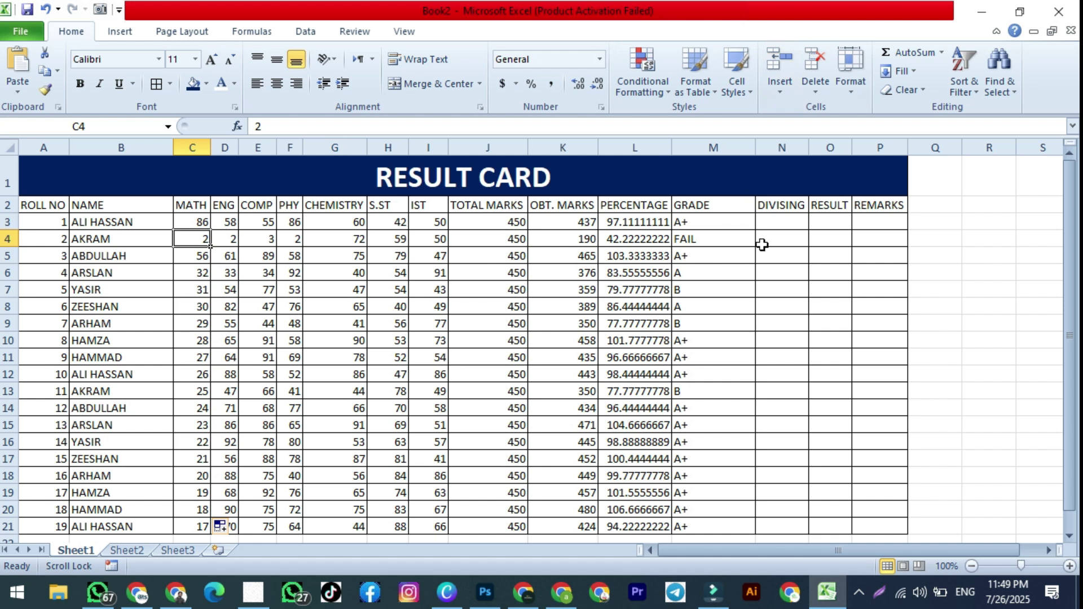
# - Correct the N2 header to DIVISION and widen its column
pyautogui.click(801, 210)
pyautogui.doubleClick(798, 211)
pyautogui.press('BackSpace')
pyautogui.press('BackSpace')
pyautogui.write('ON')
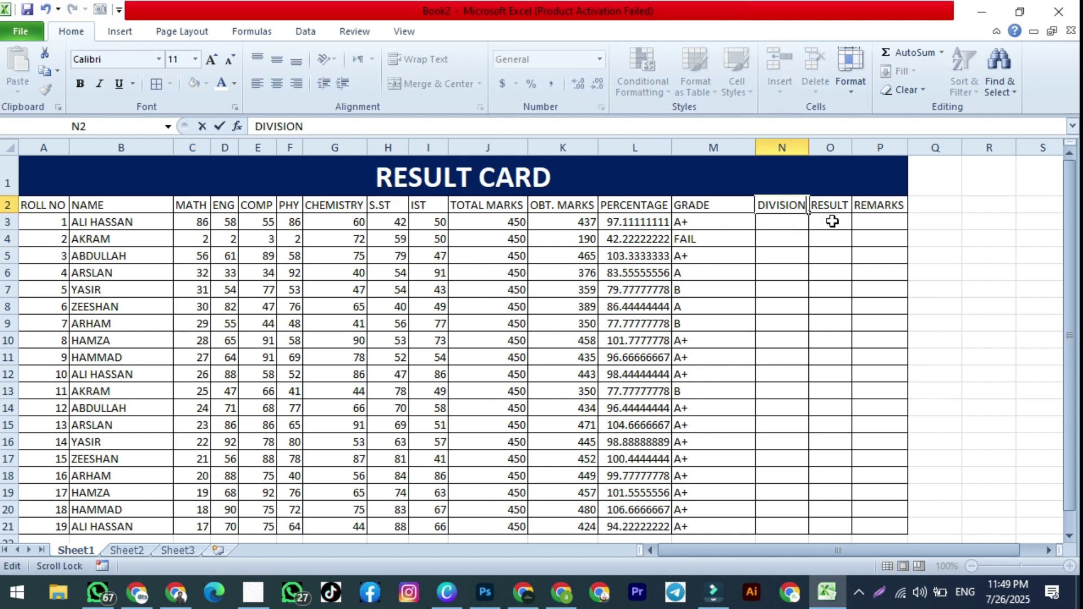
pyautogui.press('Return')
pyautogui.moveTo(809, 148); pyautogui.dragTo(846, 147)
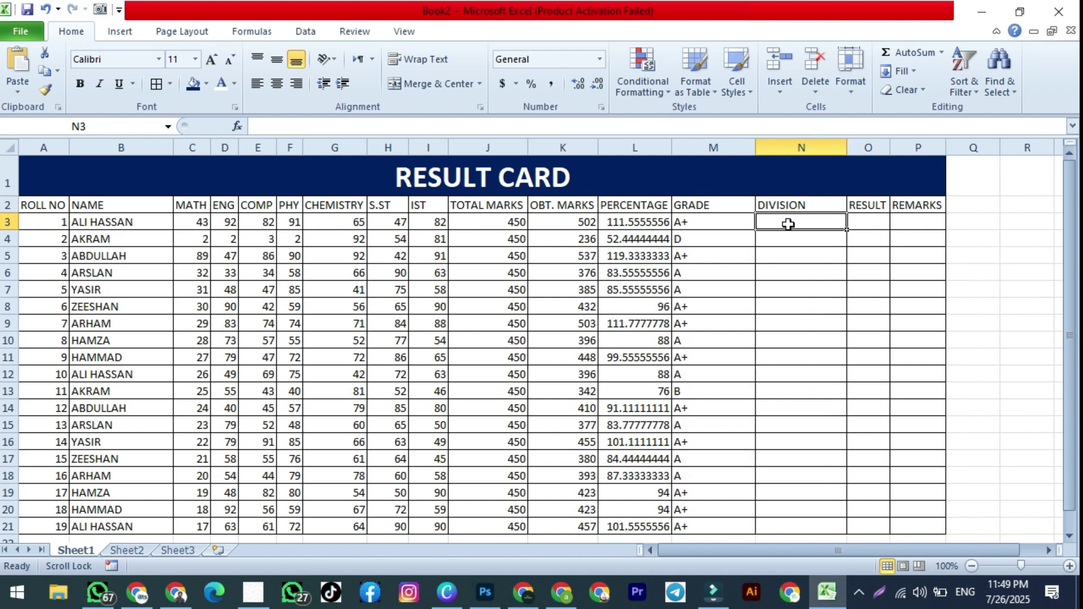
# - Begin the division formula in N3 with =IF(L3>=70,"1ST DIVISION",IF(
pyautogui.write('=IF(')
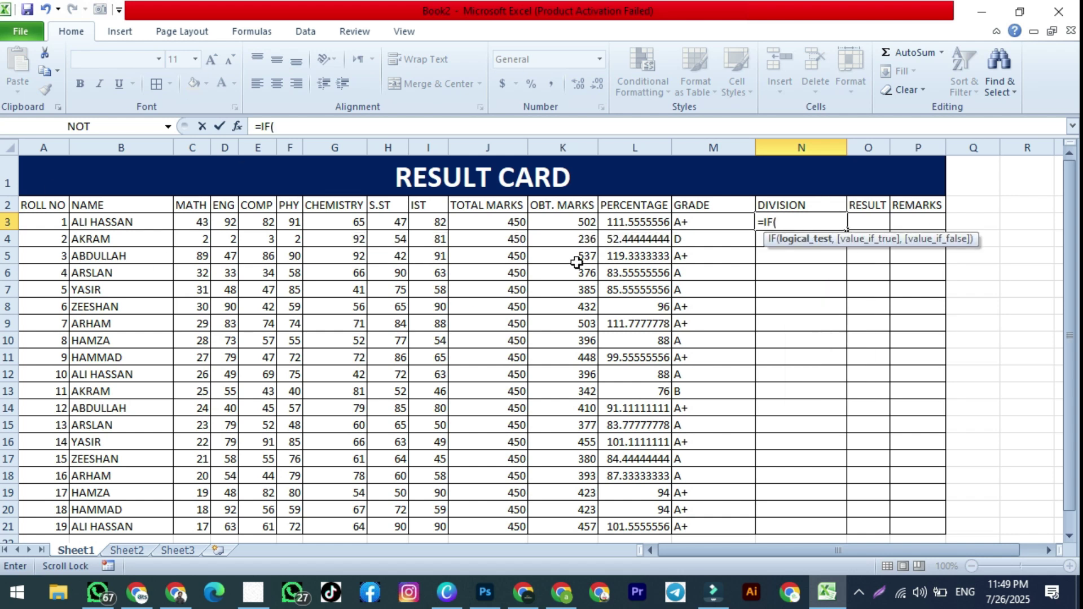
pyautogui.click(617, 226)
pyautogui.write('>=')
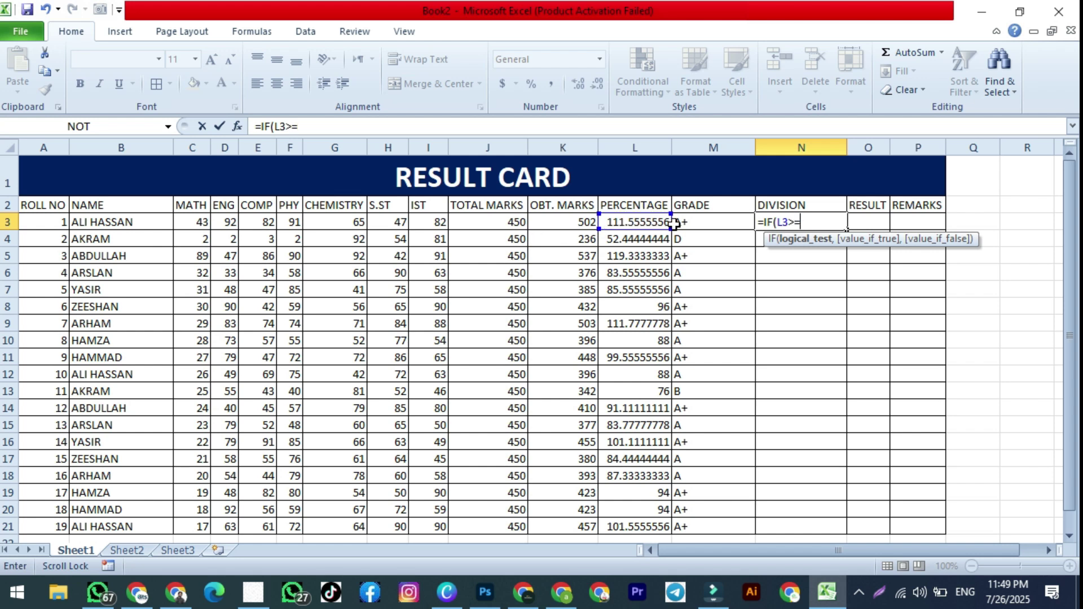
pyautogui.write('70,"')
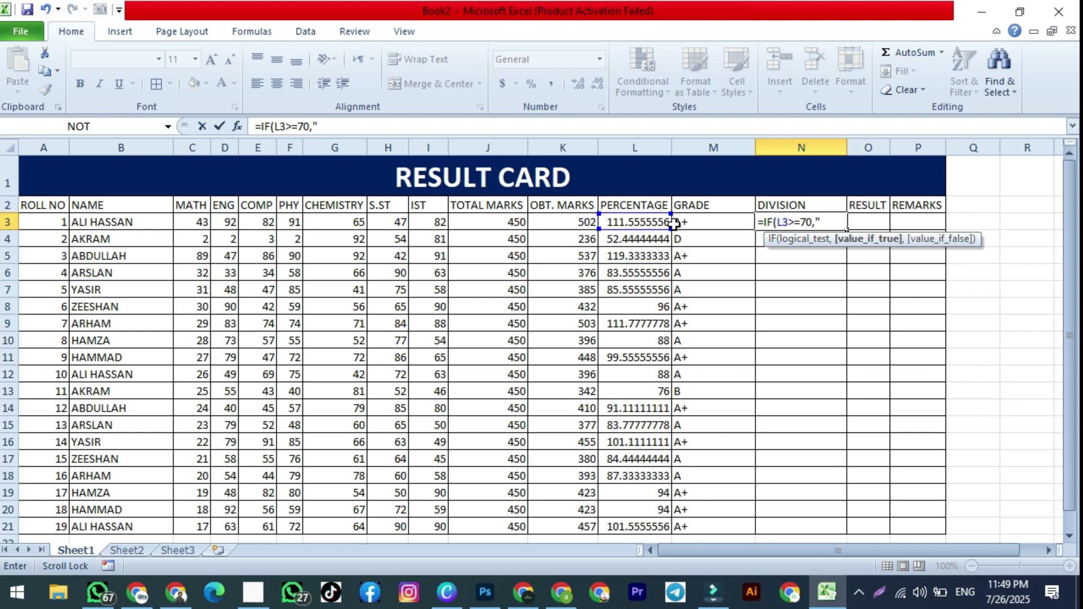
pyautogui.write('1ST DIVISION",IF(')
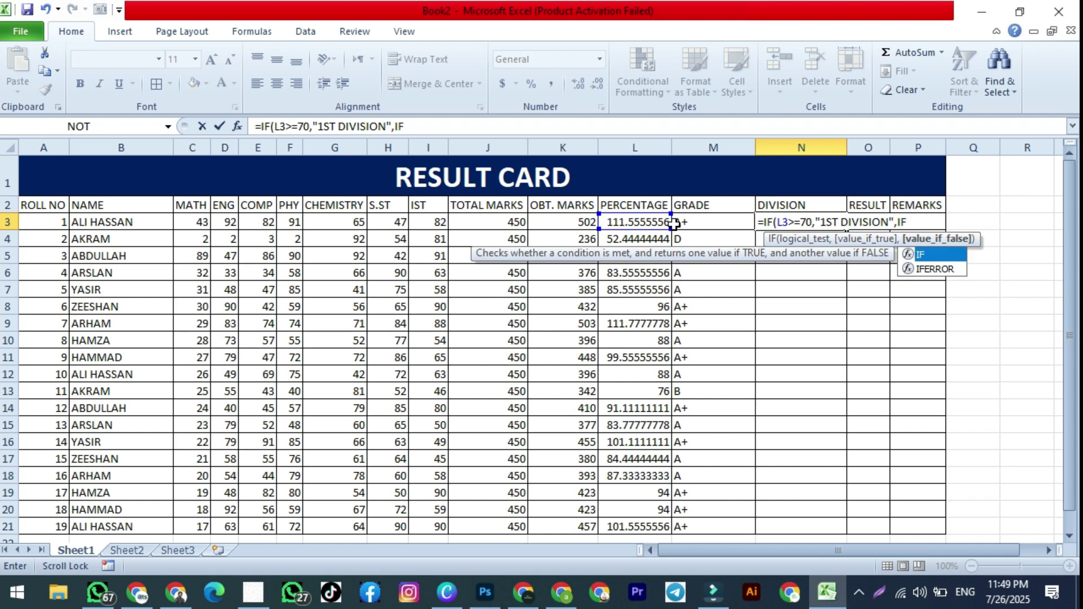
# - Extend the N3 division formula with the condition L3>=50 giving "2ND DIVISION" and open another nested IF
pyautogui.click(653, 224)
pyautogui.write('>50')
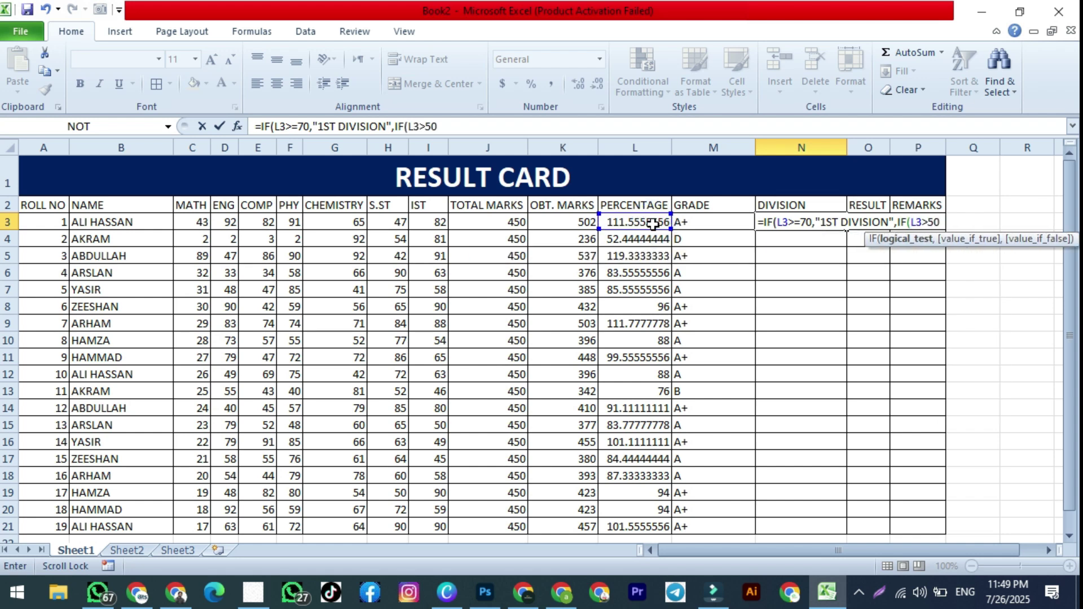
pyautogui.press('BackSpace')
pyautogui.press('BackSpace')
pyautogui.write('=50,"2ND DIVSI')
pyautogui.press('BackSpace')
pyautogui.press('BackSpace')
pyautogui.write('ISION",IF(')
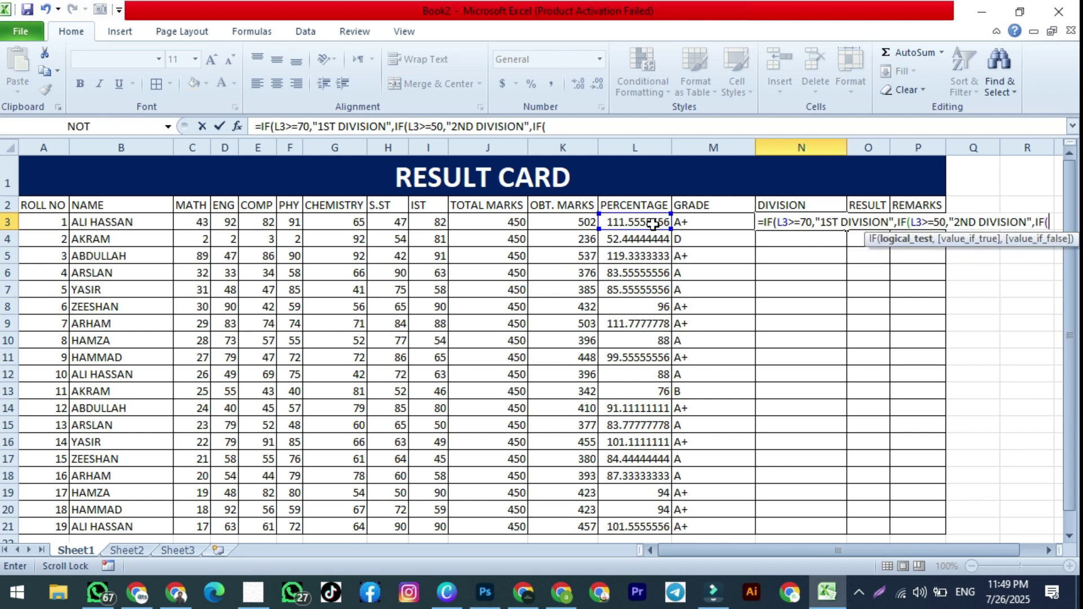
# - Complete the N3 formula with L3>30 giving "3RD DIVISION" and all closing brackets, and copy it down to N21
pyautogui.click(653, 224)
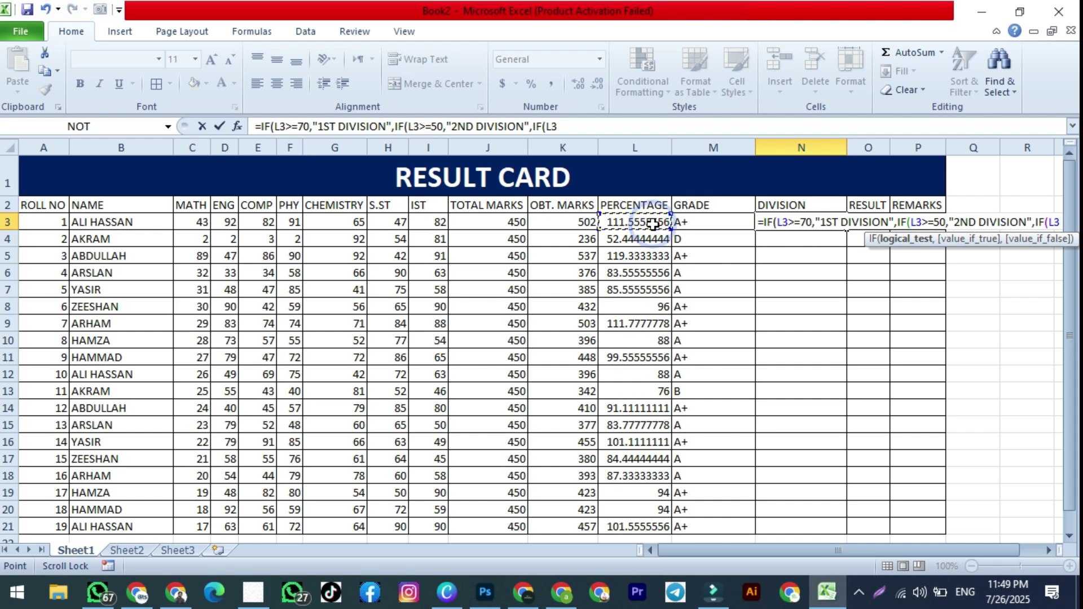
pyautogui.write('>30,"3RD DIVISION"')
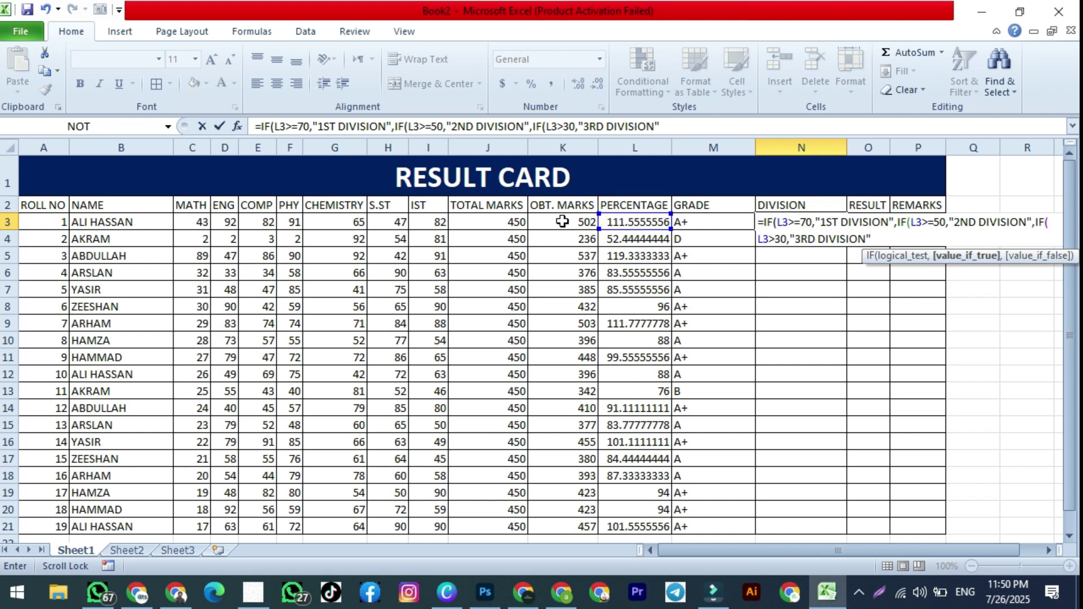
pyautogui.write(')))')
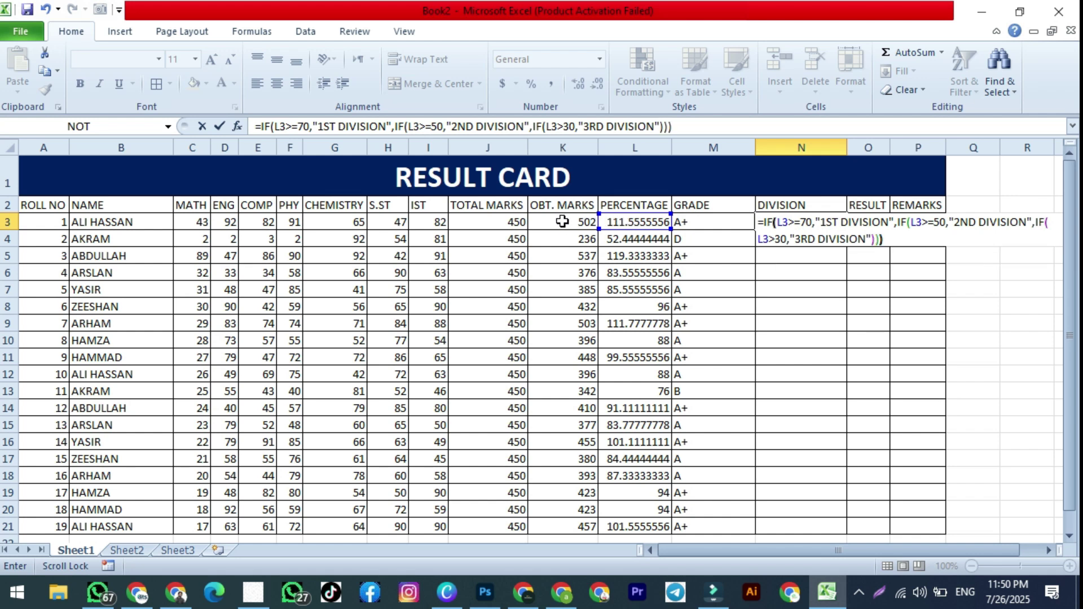
pyautogui.press('Return')
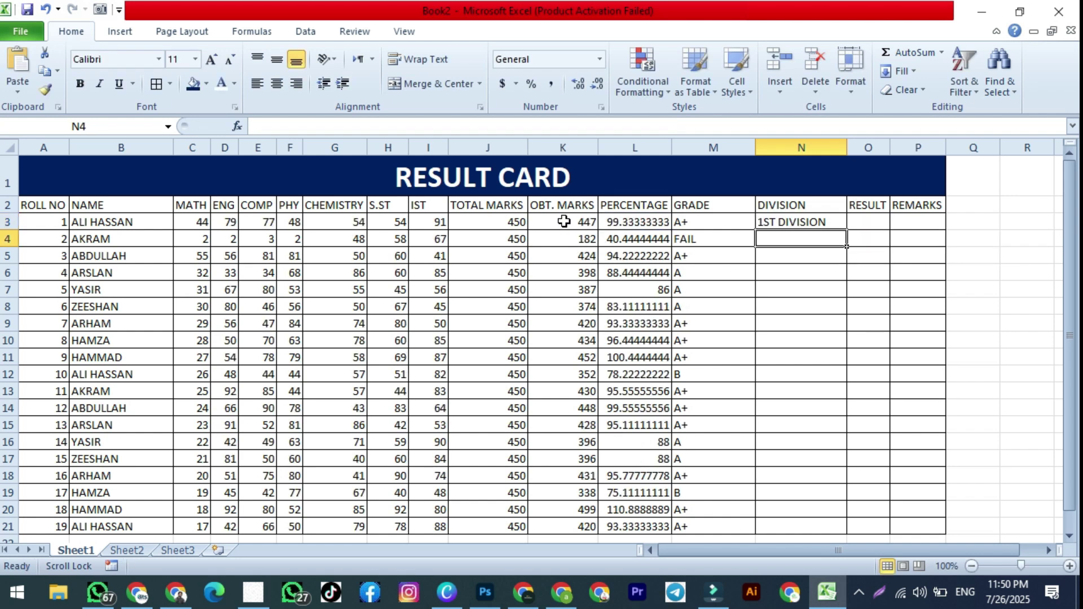
pyautogui.click(783, 222)
pyautogui.doubleClick(846, 230)
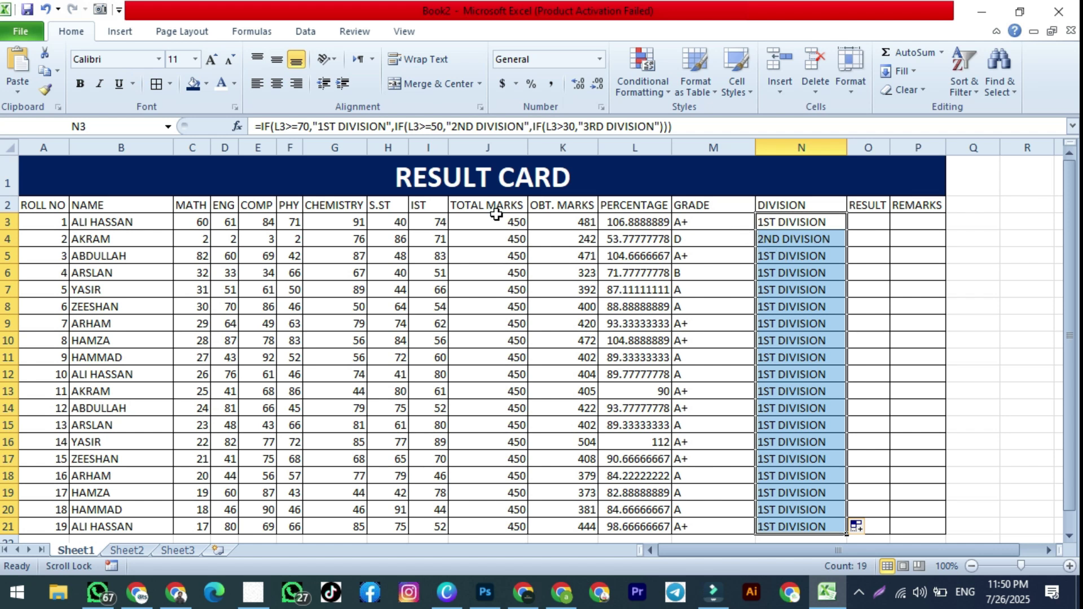
# - Widen the RESULT column and begin the result formula in O3 with =IF(L3>=50,
pyautogui.click(876, 226)
pyautogui.moveTo(891, 148); pyautogui.dragTo(921, 148)
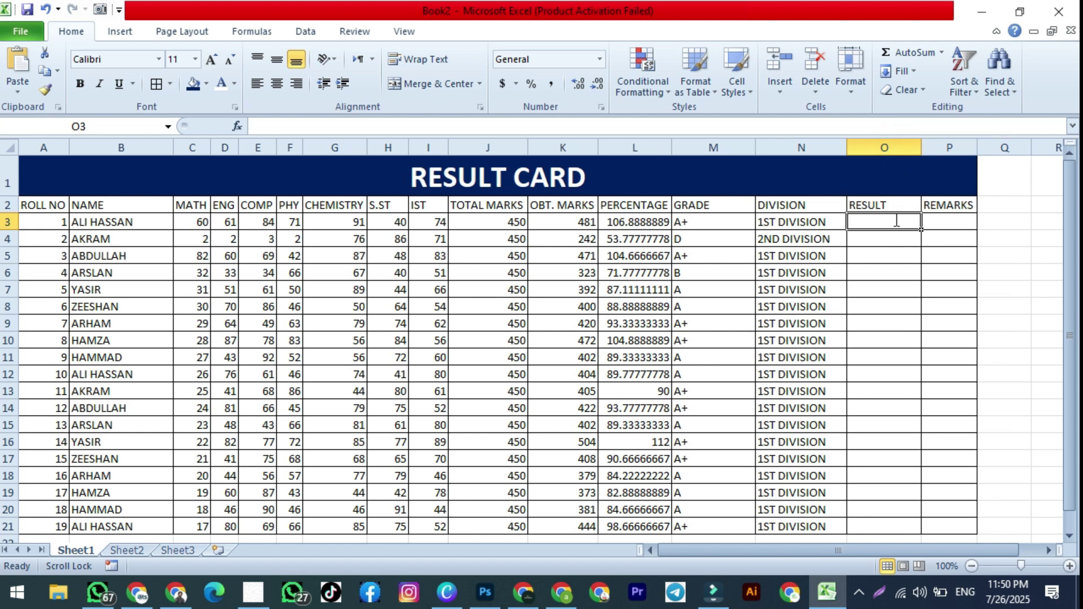
pyautogui.write('=IF(')
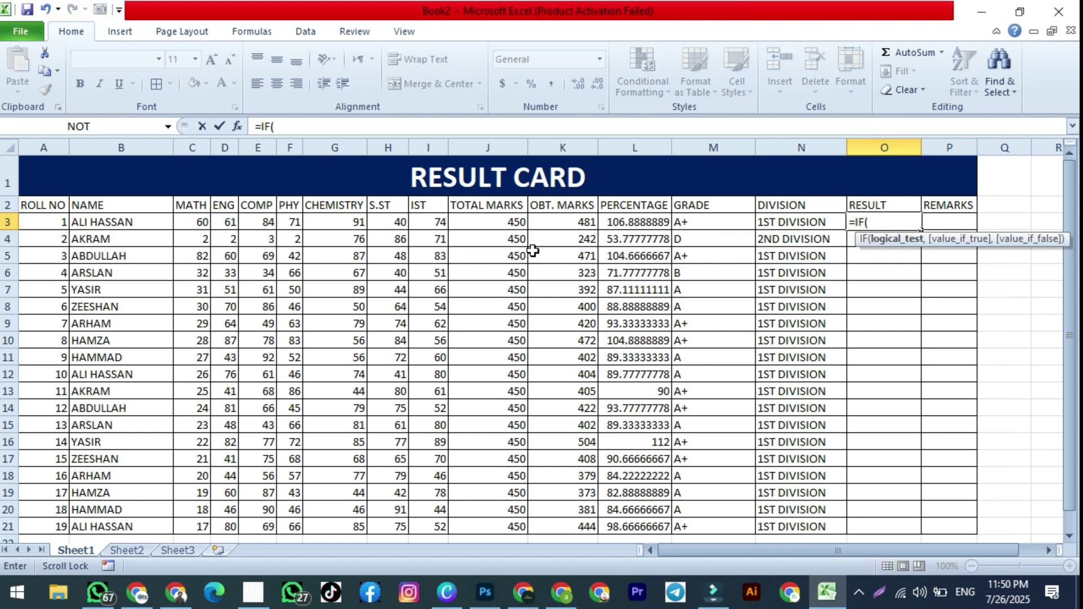
pyautogui.click(636, 221)
pyautogui.write('>=50,"')
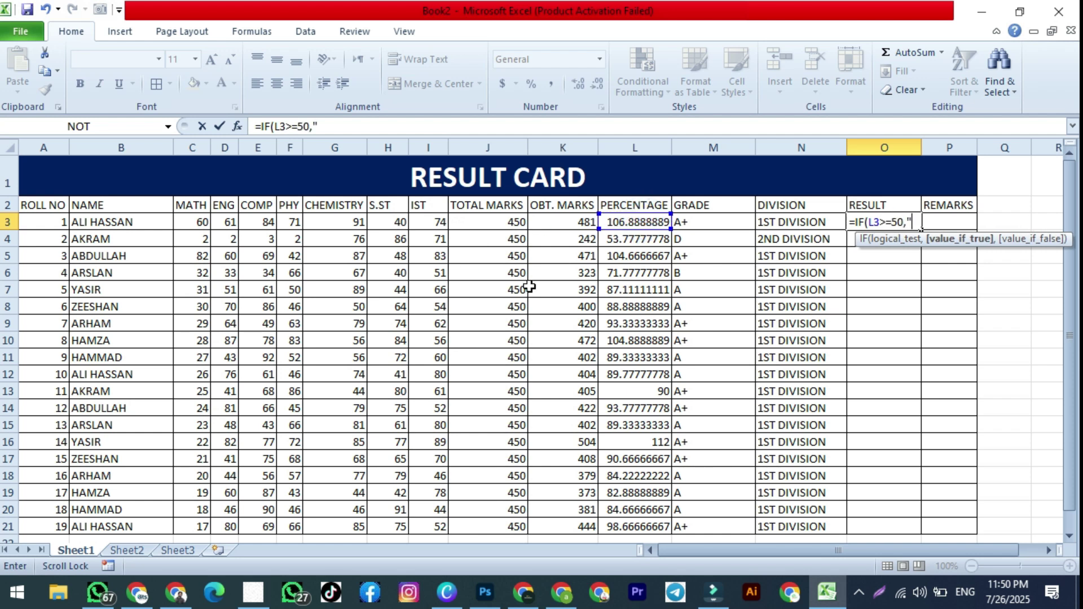
# - Complete the O3 result formula with "PASS","FAIL") and copy it down to O21
pyautogui.write('PASS","FAIL')
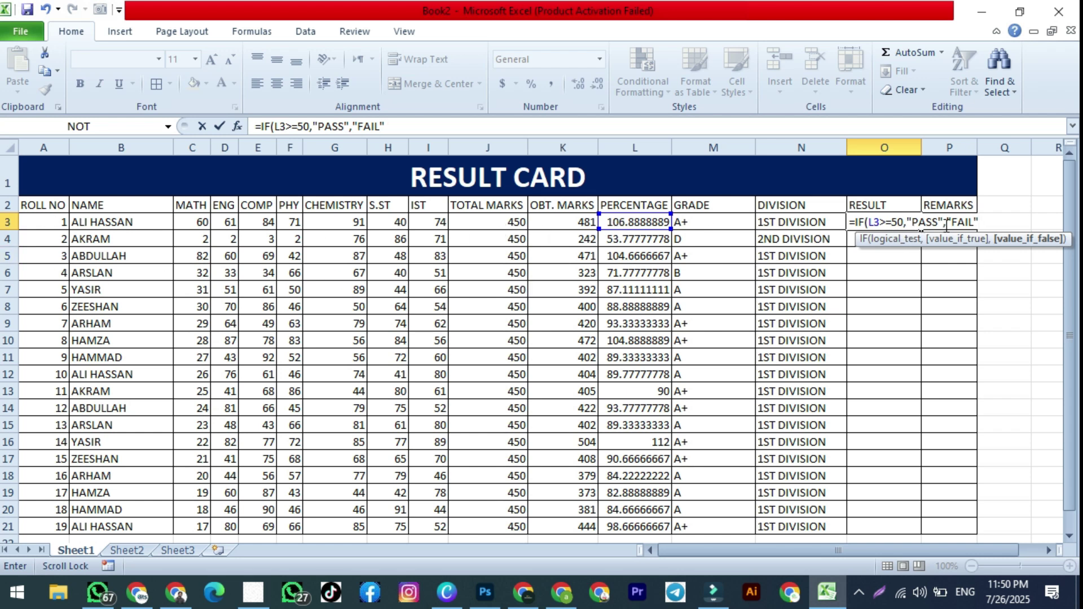
pyautogui.write(')')
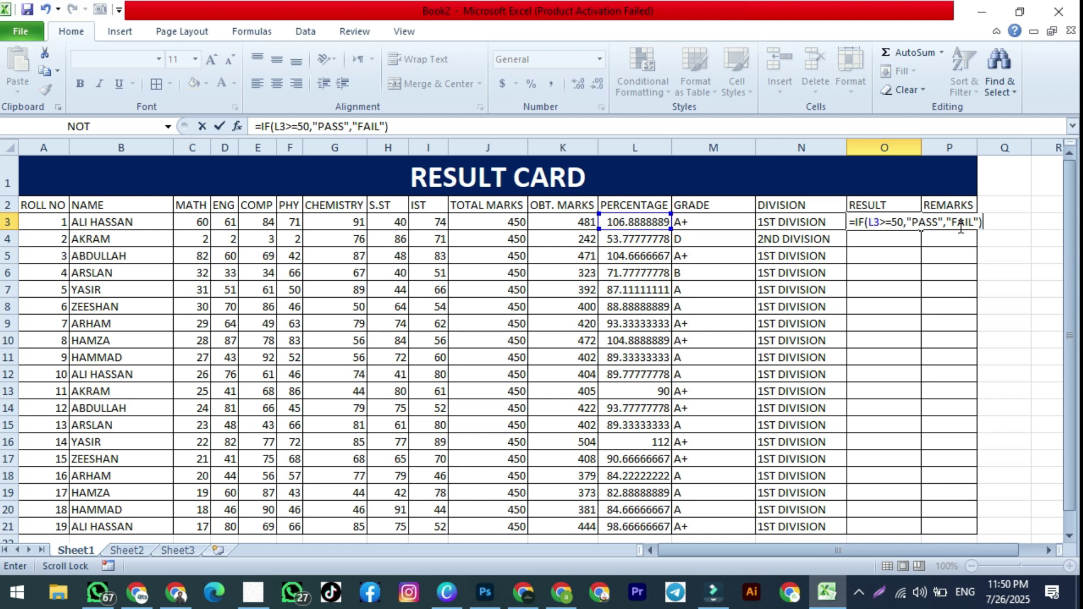
pyautogui.press('Return')
pyautogui.click(903, 223)
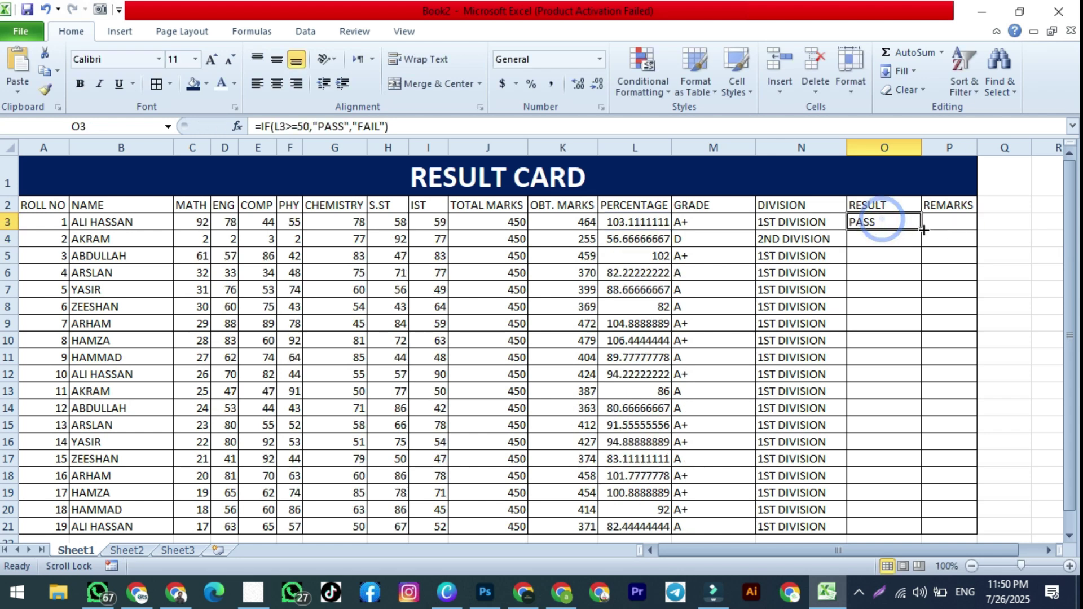
pyautogui.doubleClick(921, 229)
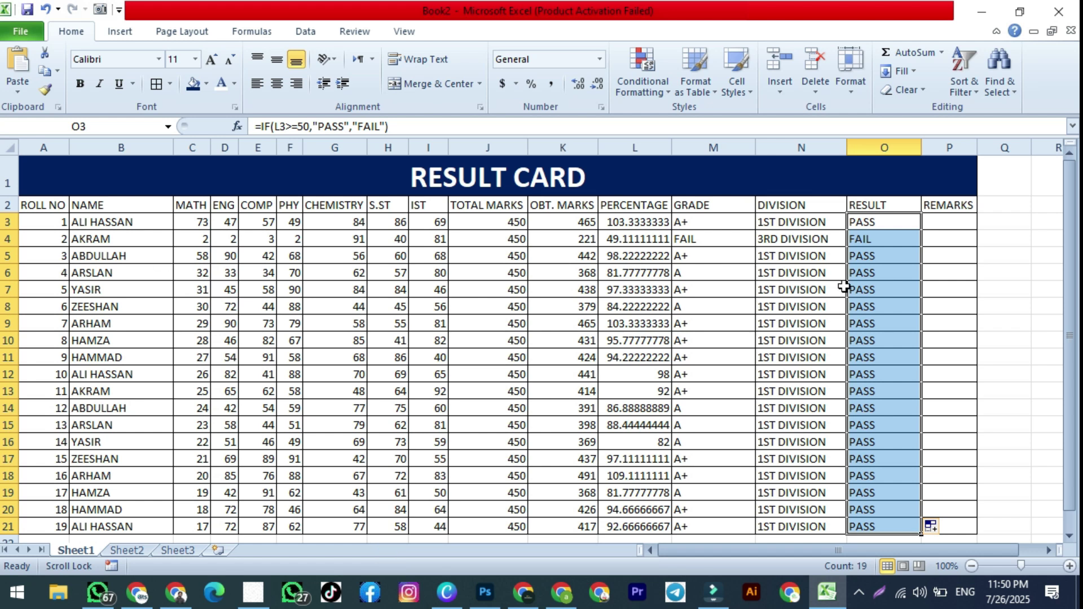
# - Widen the REMARKS column and begin the remarks formula in P3 with =IF(L3>=50
pyautogui.moveTo(979, 150); pyautogui.dragTo(996, 150)
pyautogui.click(962, 222)
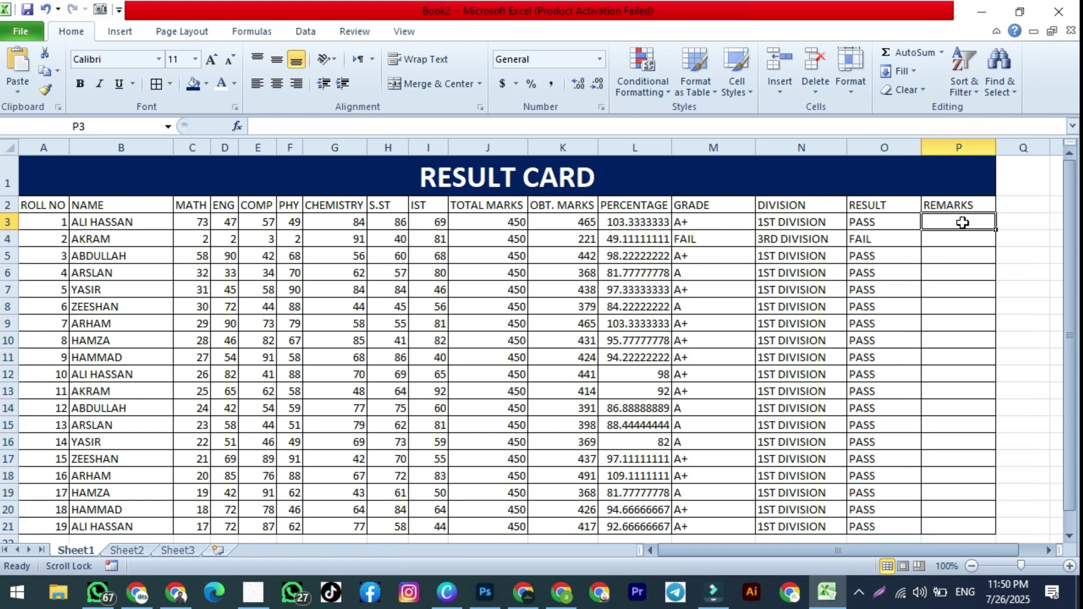
pyautogui.write('=if')
pyautogui.press('Tab')
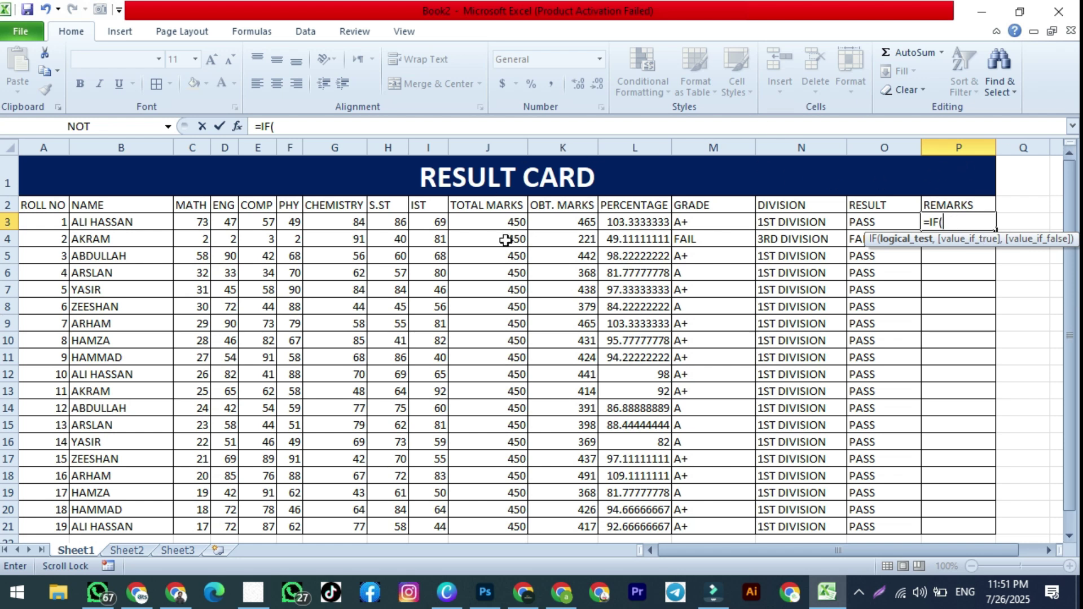
pyautogui.click(625, 221)
pyautogui.write('>=50')
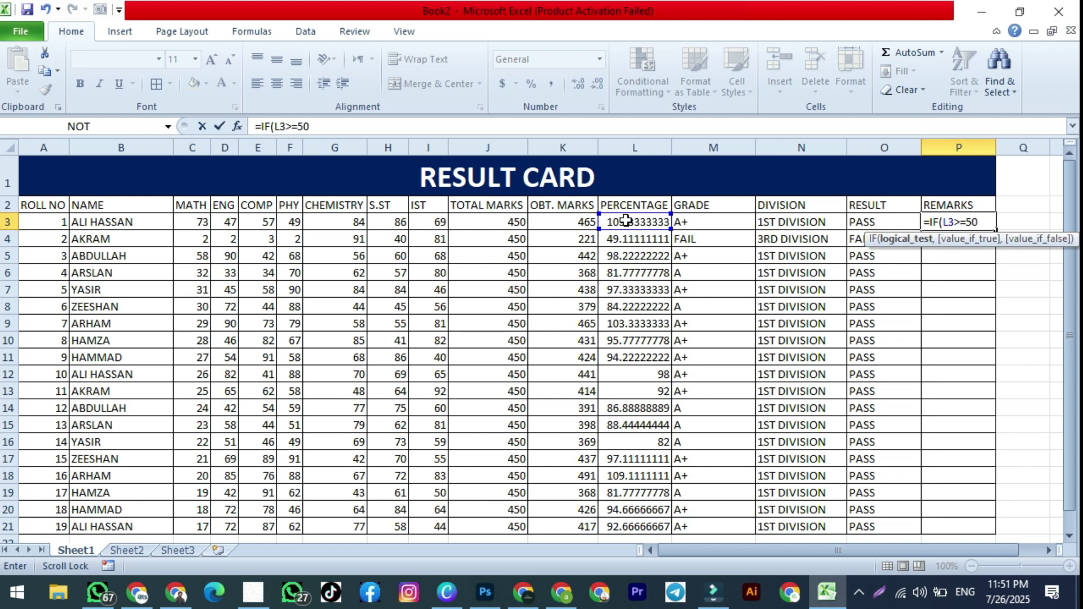
# - Complete the P3 remarks formula with "EXCELLENT" as the true value and "GOOD" as the false value, and copy it down to P21
pyautogui.write(',"E')
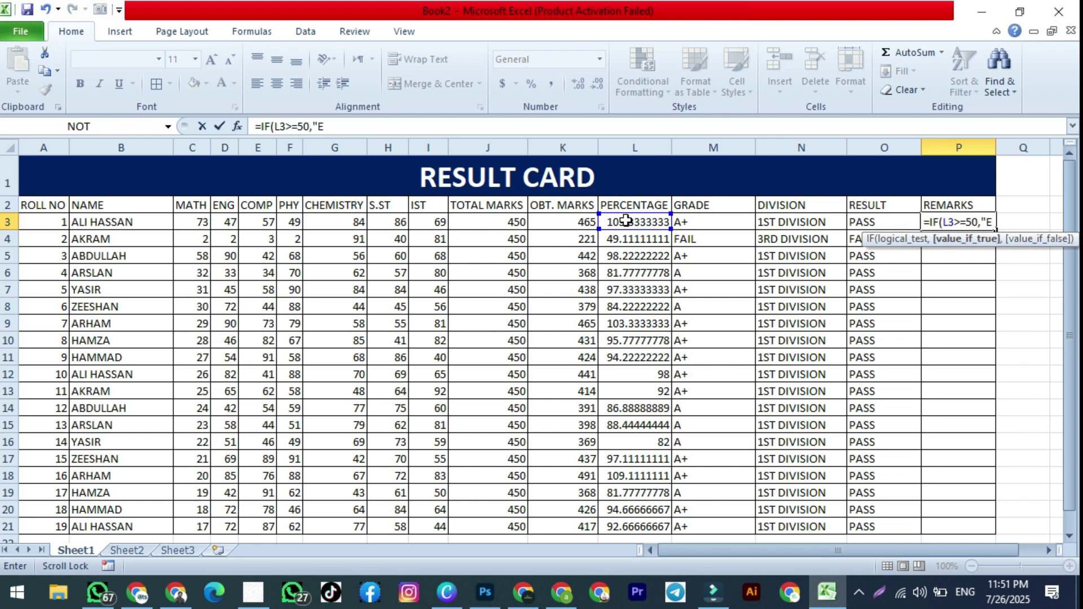
pyautogui.write('GP')
pyautogui.press('BackSpace')
pyautogui.press('BackSpace')
pyautogui.write('EXCELLENT"')
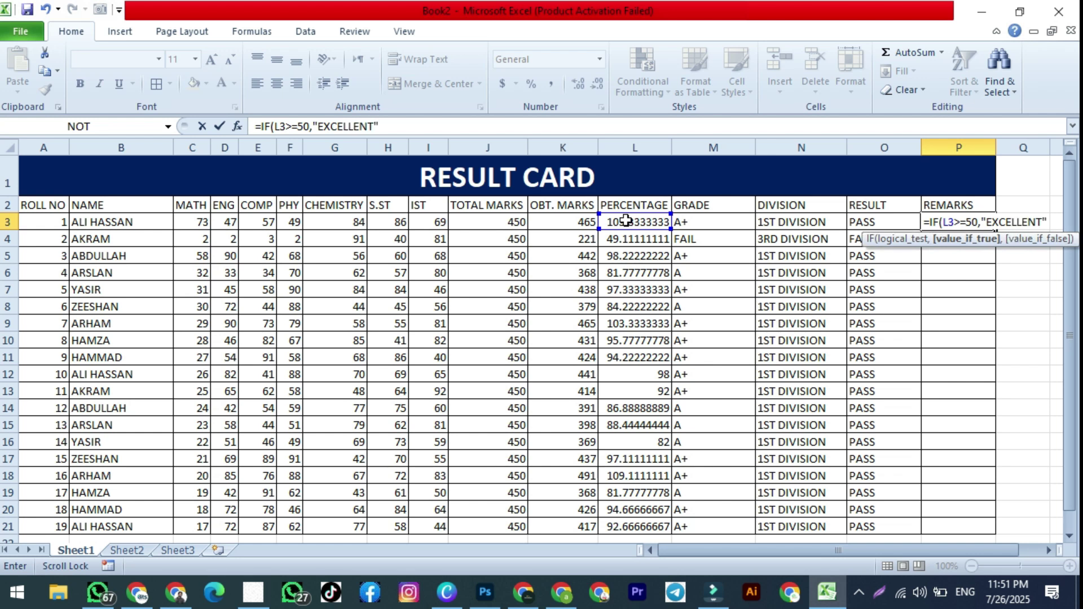
pyautogui.write(',"')
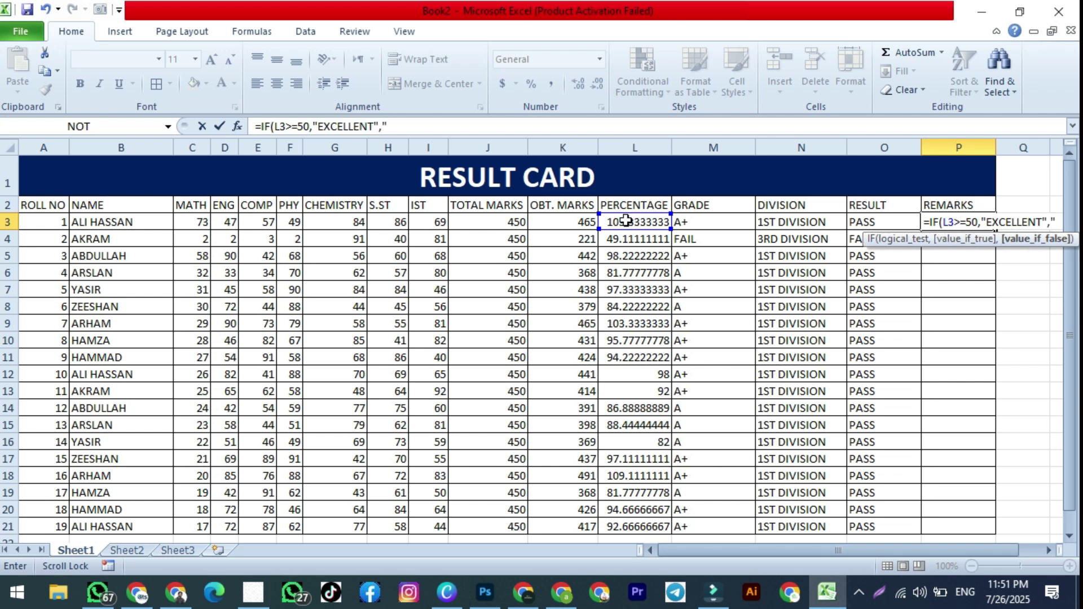
pyautogui.write('GOOD')
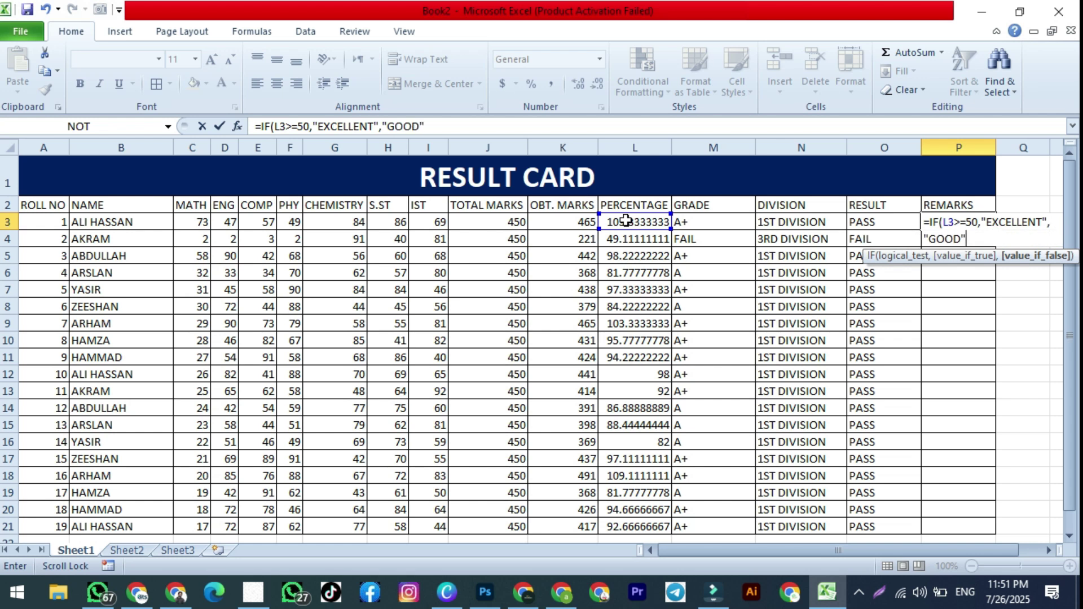
pyautogui.press('Return')
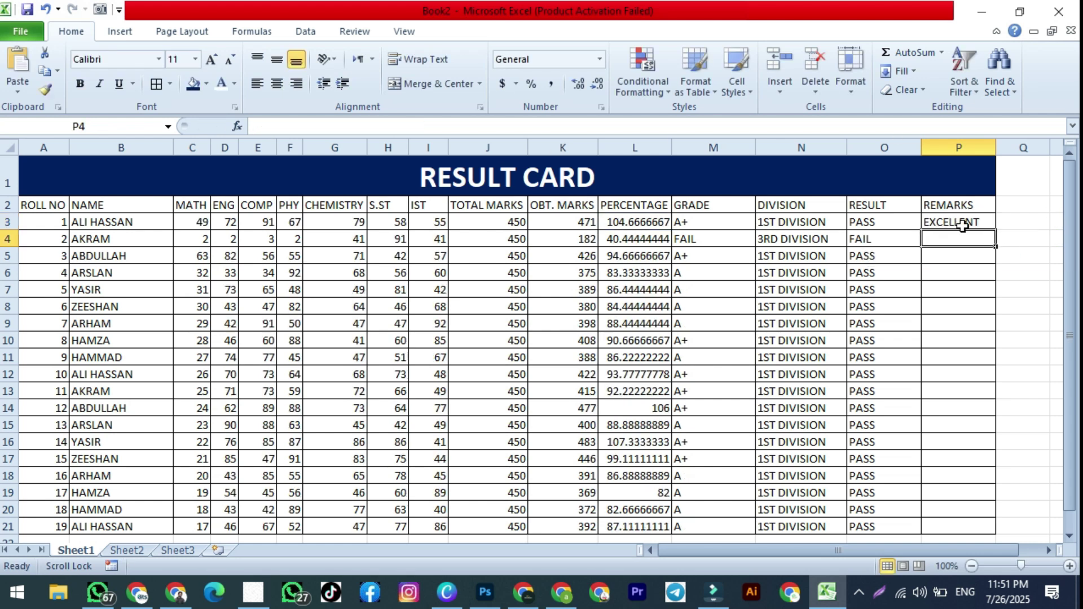
pyautogui.click(963, 225)
pyautogui.doubleClick(995, 230)
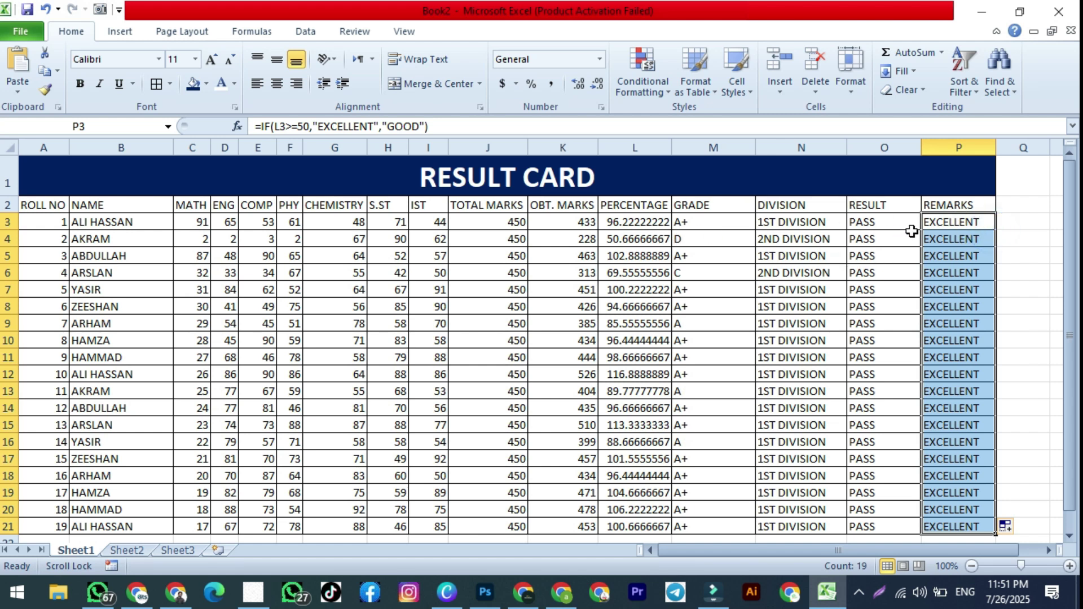
pyautogui.click(944, 227)
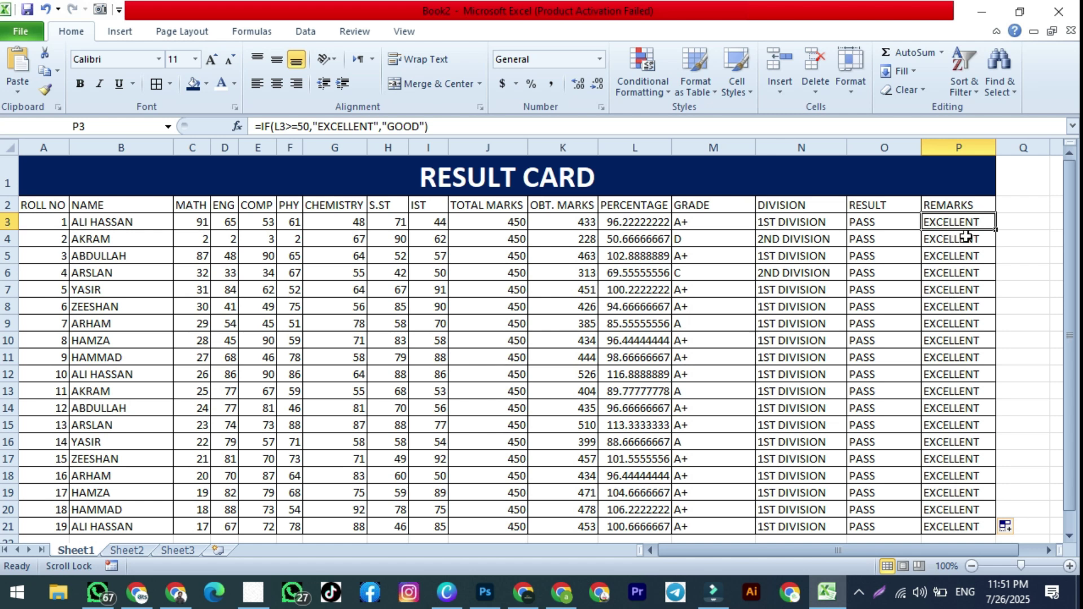
# - Set the MATH, ENG and COMP marks in C3:E3 to 2 each to test the remarks formula, and select P3
pyautogui.click(196, 221)
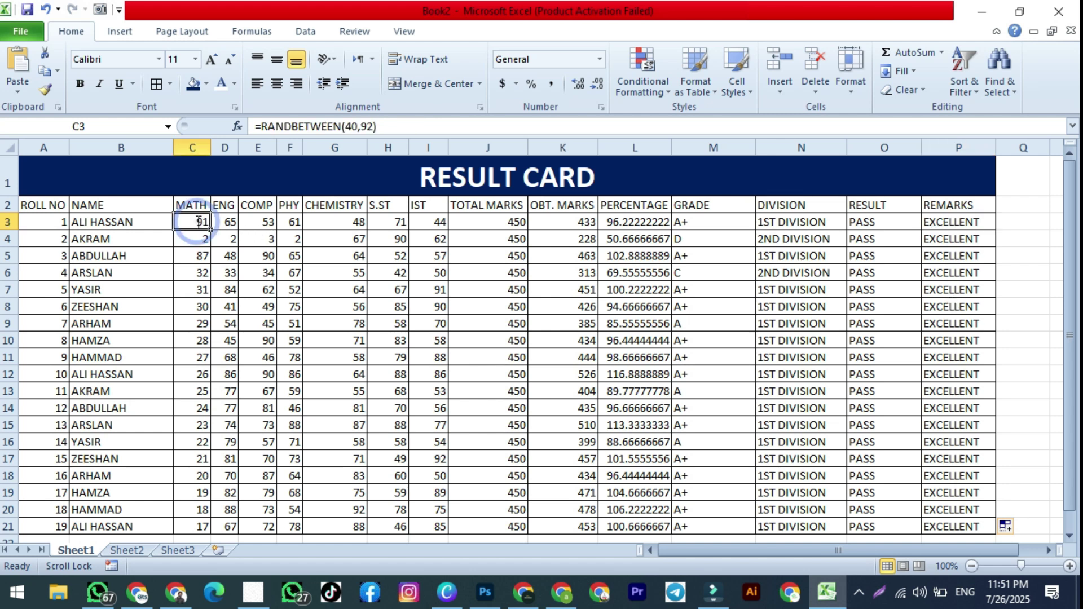
pyautogui.write('2')
pyautogui.press('Tab')
pyautogui.write('2')
pyautogui.press('Tab')
pyautogui.write('2')
pyautogui.press('Tab')
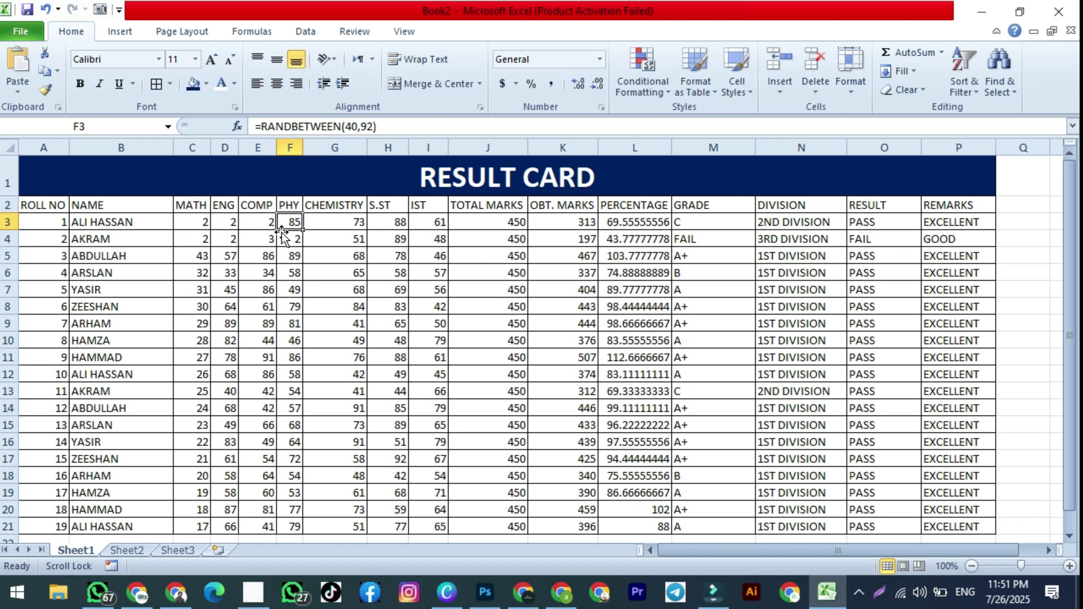
pyautogui.click(944, 223)
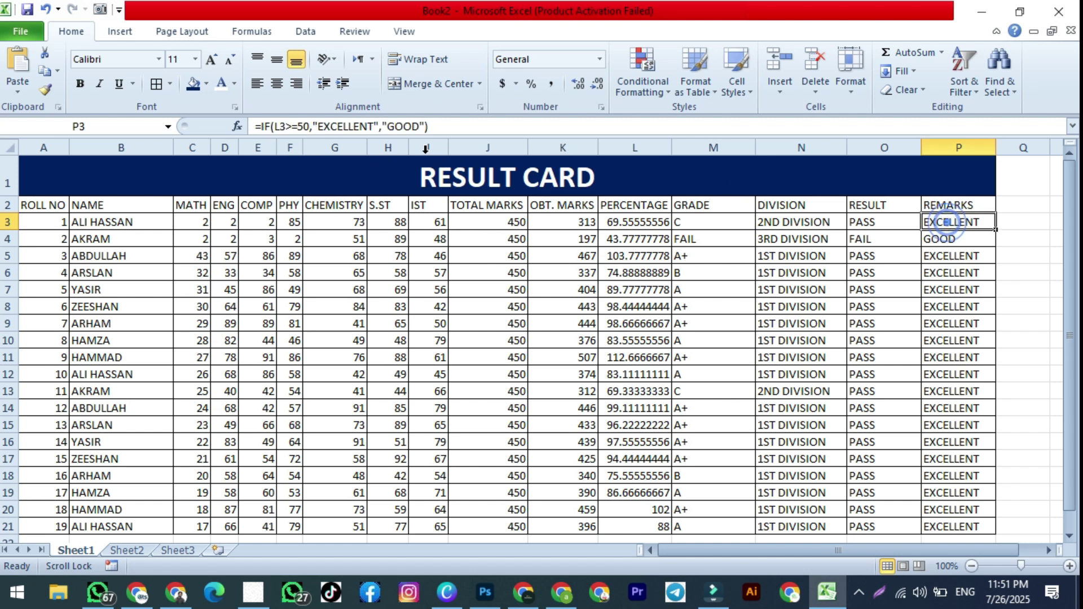